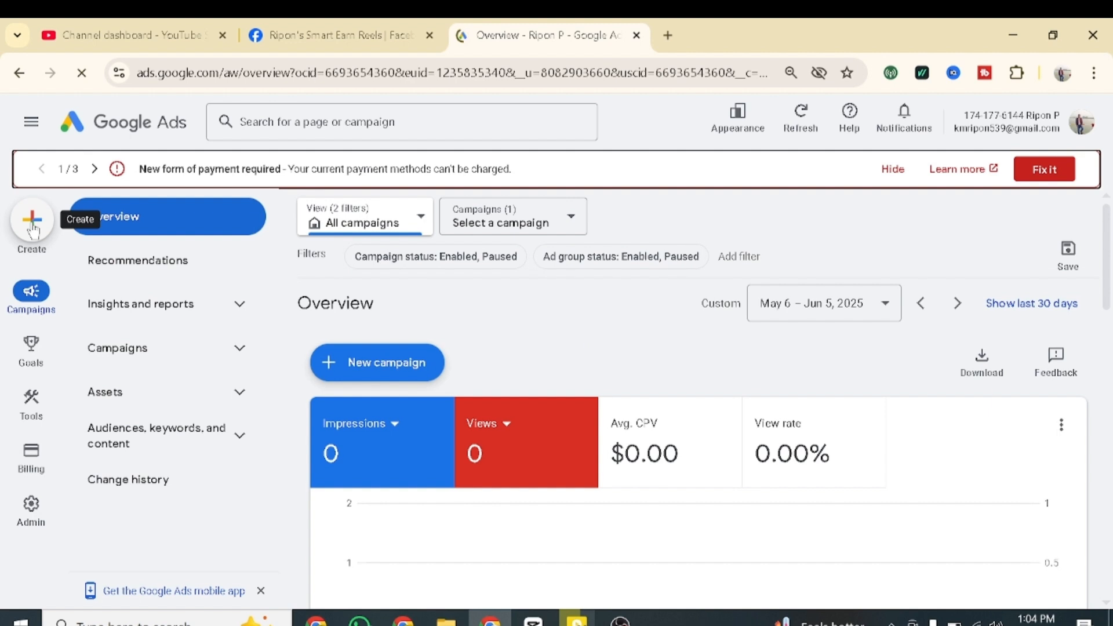
Start a new campaign with the objective "Create a campaign without guidance".
{"action": "left_click", "coordinate": [33, 229]}
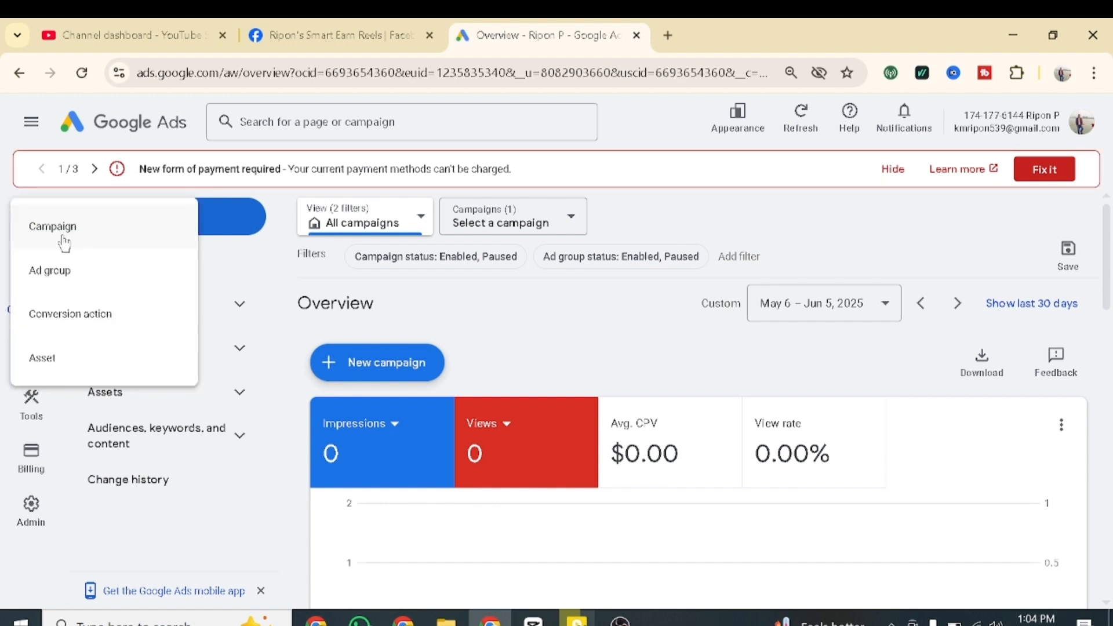
{"action": "left_click", "coordinate": [67, 244]}
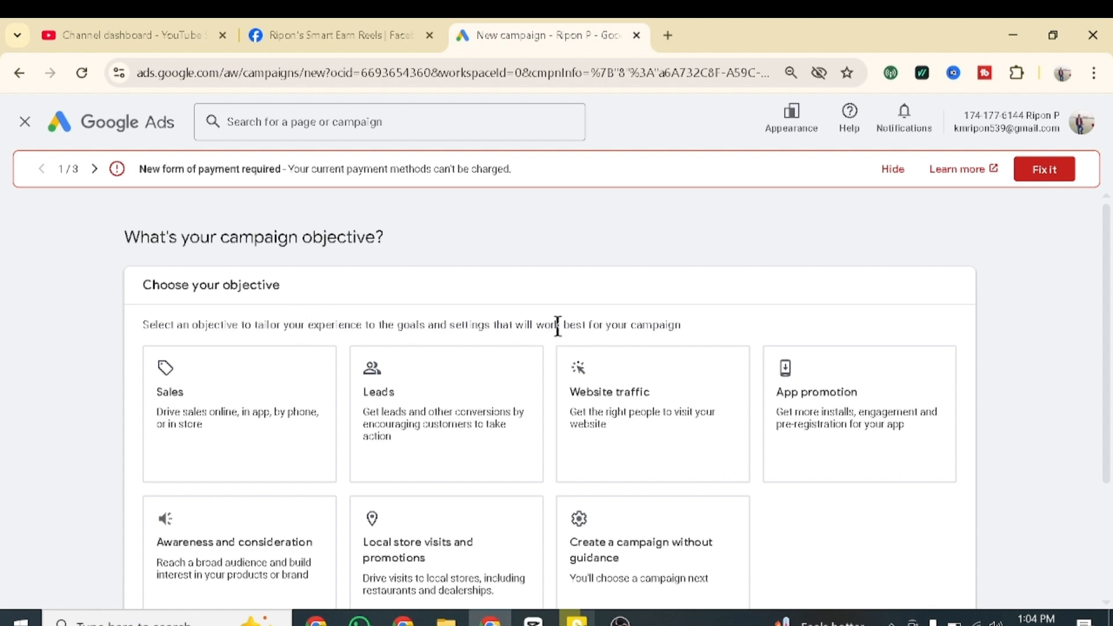
{"action": "scroll", "coordinate": [558, 326], "scroll_direction": "down", "scroll_amount": 3}
{"action": "scroll", "coordinate": [341, 269], "scroll_direction": "up", "scroll_amount": 3}
{"action": "scroll", "coordinate": [406, 293], "scroll_direction": "down", "scroll_amount": 3}
{"action": "left_click", "coordinate": [628, 411]}
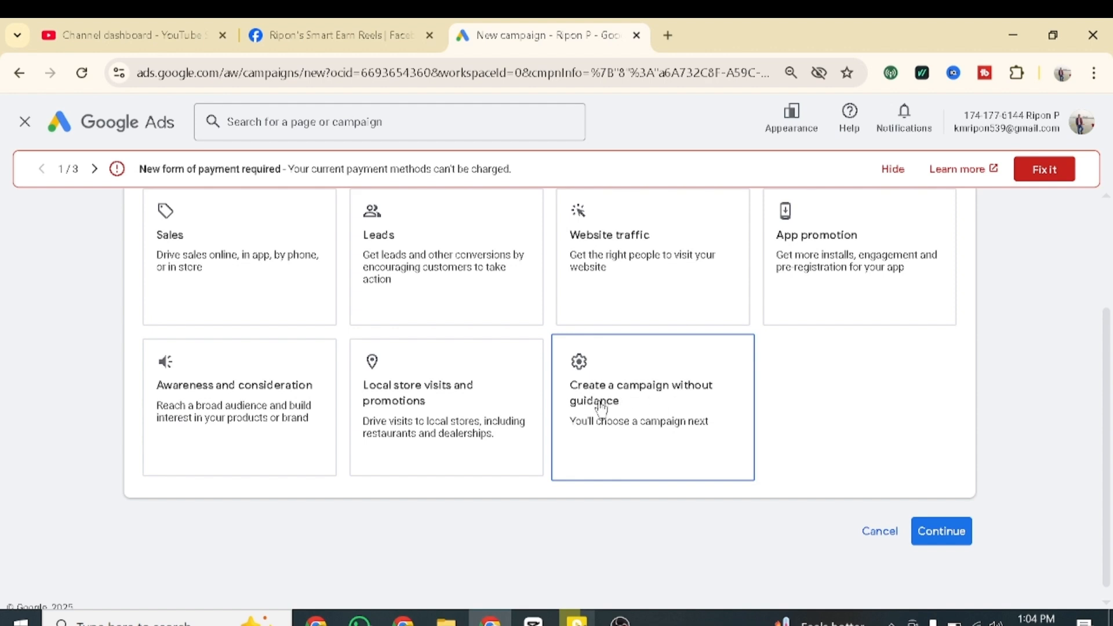
{"action": "left_click", "coordinate": [601, 409]}
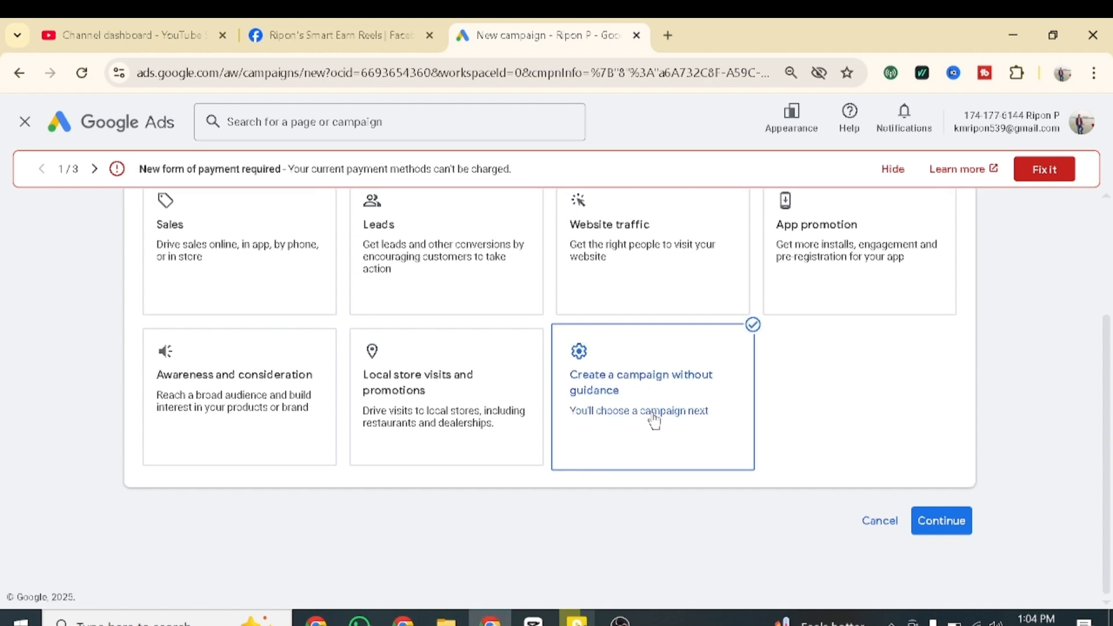
Choose the Video campaign type with the Video views subtype and continue to the campaign settings.
{"action": "scroll", "coordinate": [641, 410], "scroll_direction": "down", "scroll_amount": 3}
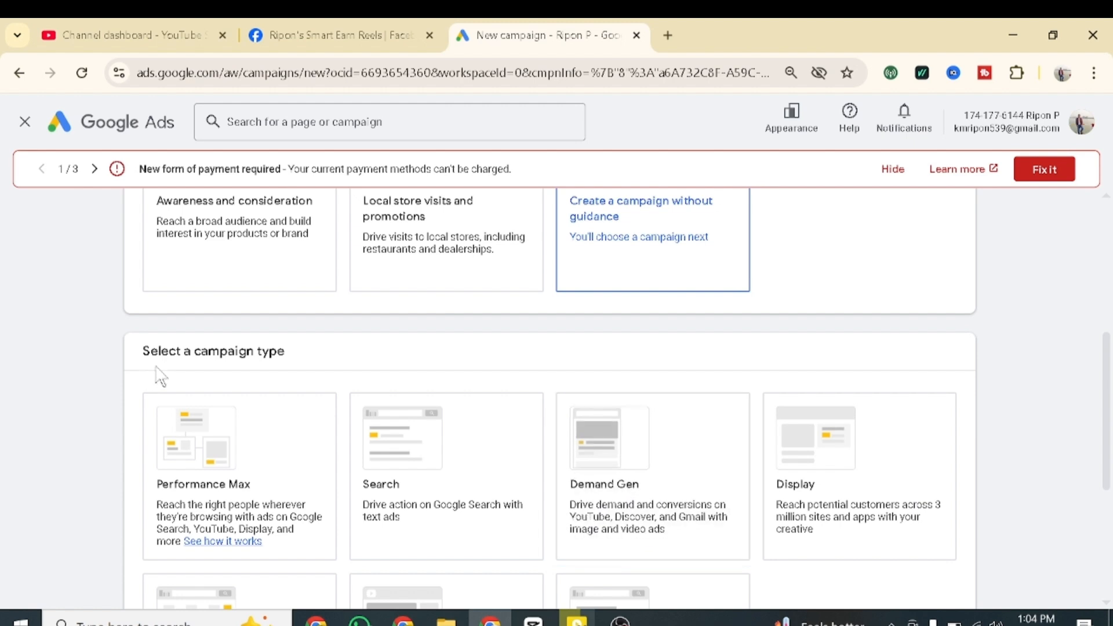
{"action": "scroll", "coordinate": [272, 372], "scroll_direction": "down", "scroll_amount": 5}
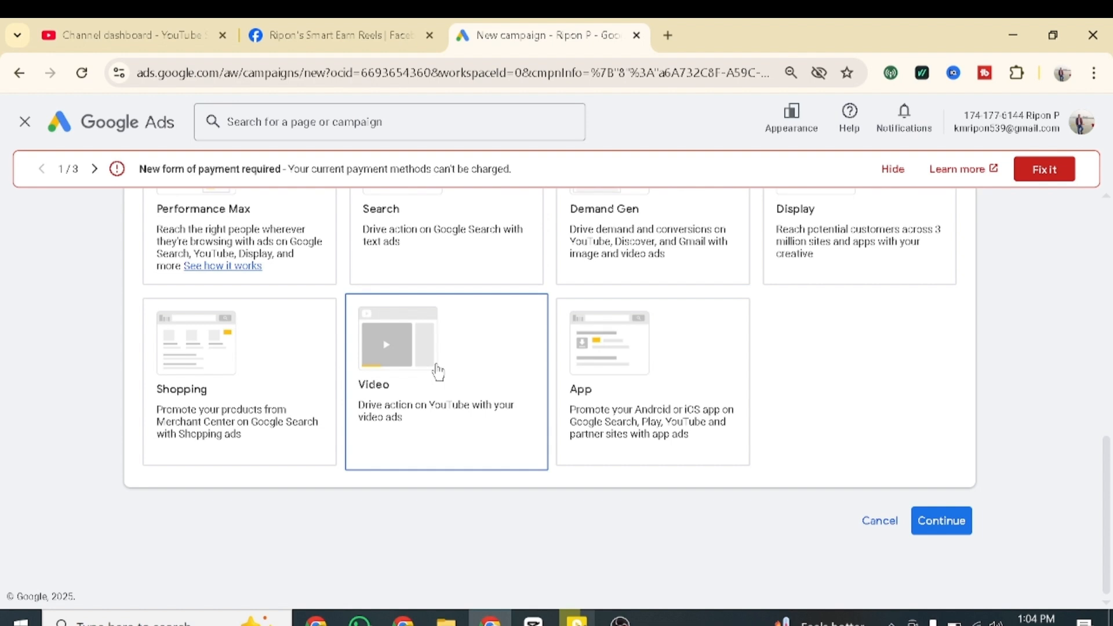
{"action": "left_click", "coordinate": [407, 389]}
{"action": "scroll", "coordinate": [432, 400], "scroll_direction": "down", "scroll_amount": 3}
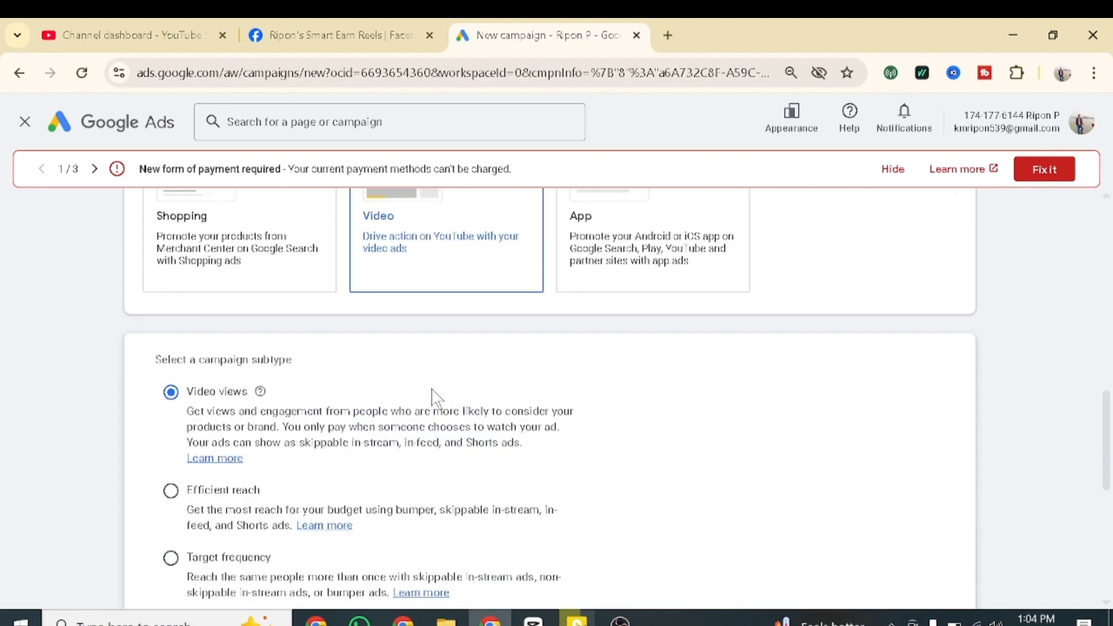
{"action": "scroll", "coordinate": [235, 403], "scroll_direction": "down", "scroll_amount": 6}
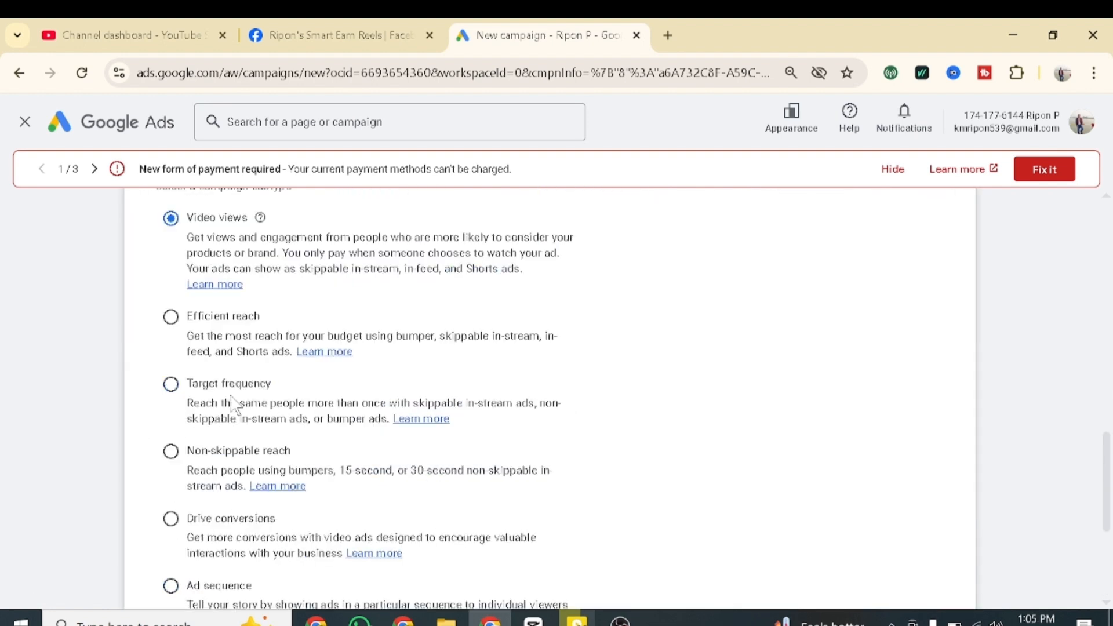
{"action": "scroll", "coordinate": [667, 461], "scroll_direction": "down", "scroll_amount": 2}
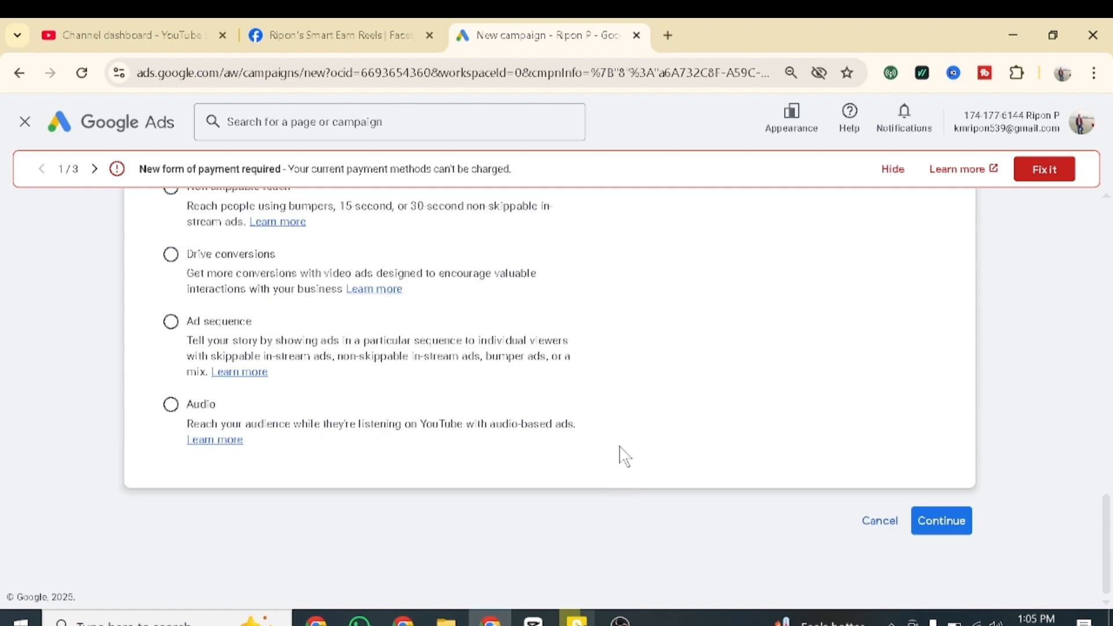
{"action": "left_click", "coordinate": [941, 525]}
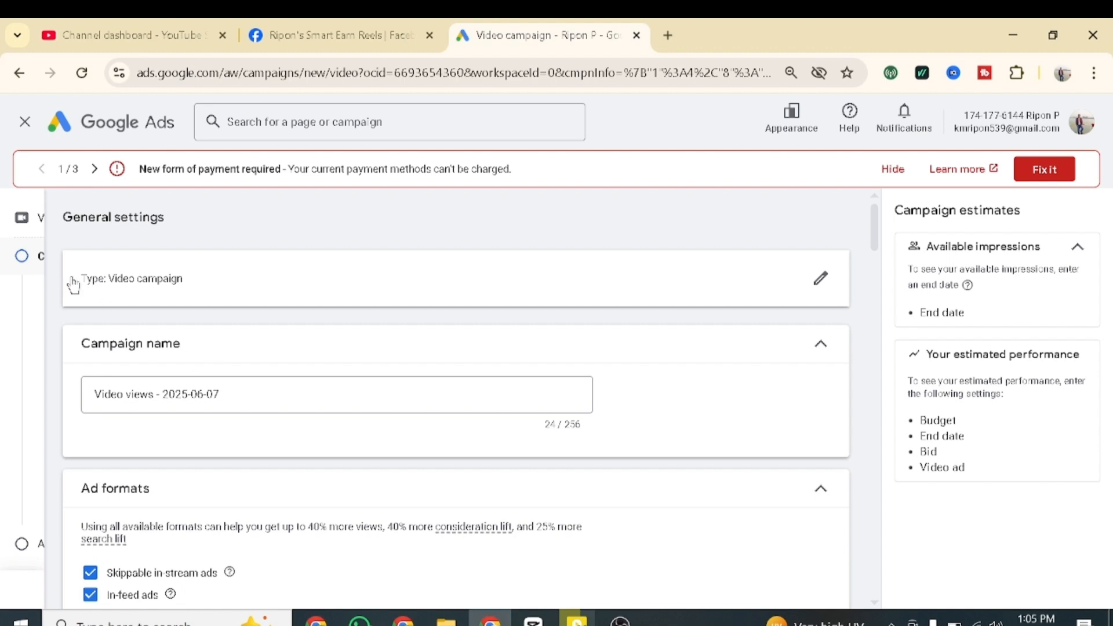
Rename the campaign as "youtube video ads-1".
{"action": "mouse_move", "coordinate": [21, 262]}
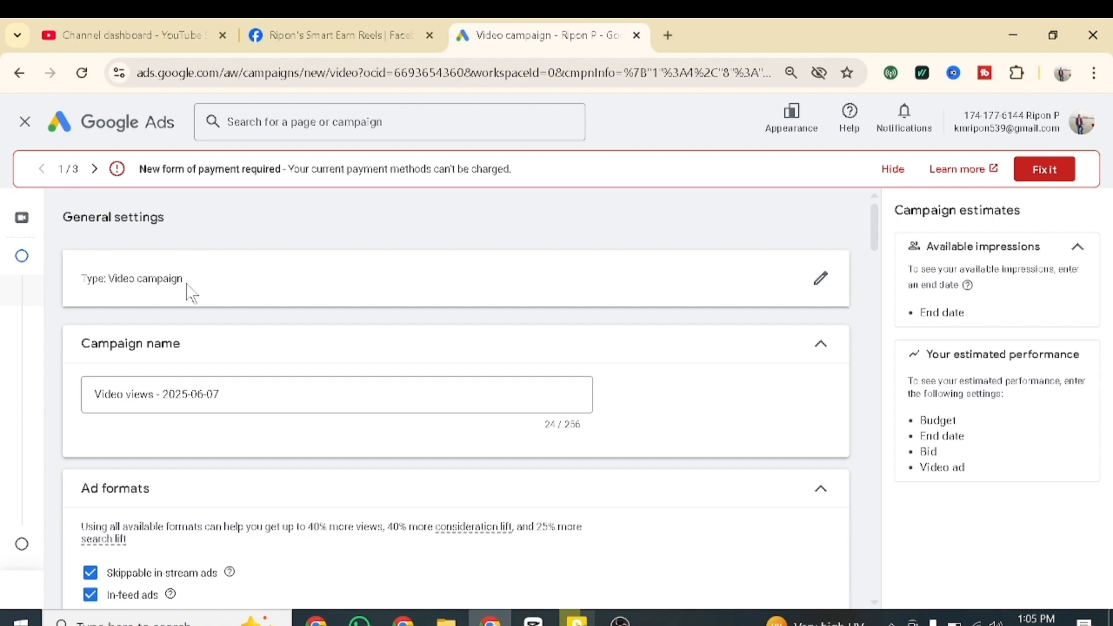
{"action": "left_click", "coordinate": [228, 396]}
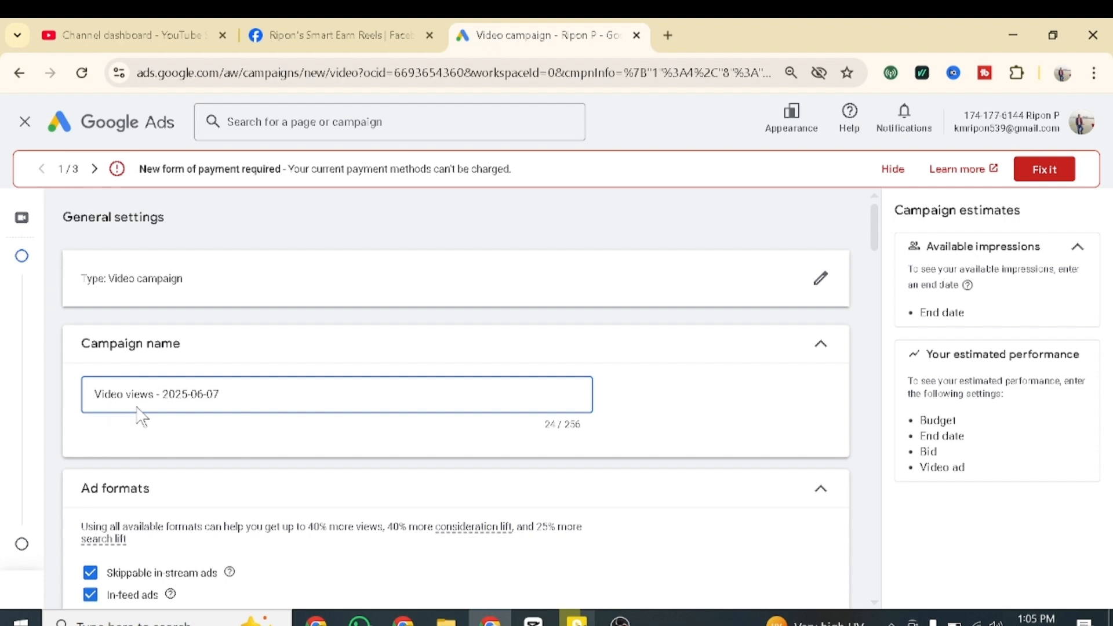
{"action": "key", "text": "BackSpace"}
{"action": "key", "text": "BackSpace"}
{"action": "key", "text": "BackSpace"}
{"action": "key", "text": "BackSpace"}
{"action": "key", "text": "BackSpace"}
{"action": "key", "text": "BackSpace"}
{"action": "key", "text": "BackSpace"}
{"action": "key", "text": "BackSpace"}
{"action": "key", "text": "BackSpace"}
{"action": "key", "text": "BackSpace"}
{"action": "key", "text": "BackSpace"}
{"action": "key", "text": "BackSpace"}
{"action": "key", "text": "BackSpace"}
{"action": "key", "text": "BackSpace"}
{"action": "key", "text": "BackSpace"}
{"action": "key", "text": "BackSpace"}
{"action": "key", "text": "BackSpace"}
{"action": "key", "text": "BackSpace"}
{"action": "key", "text": "BackSpace"}
{"action": "key", "text": "BackSpace"}
{"action": "type", "text": "youtube video ads-1"}
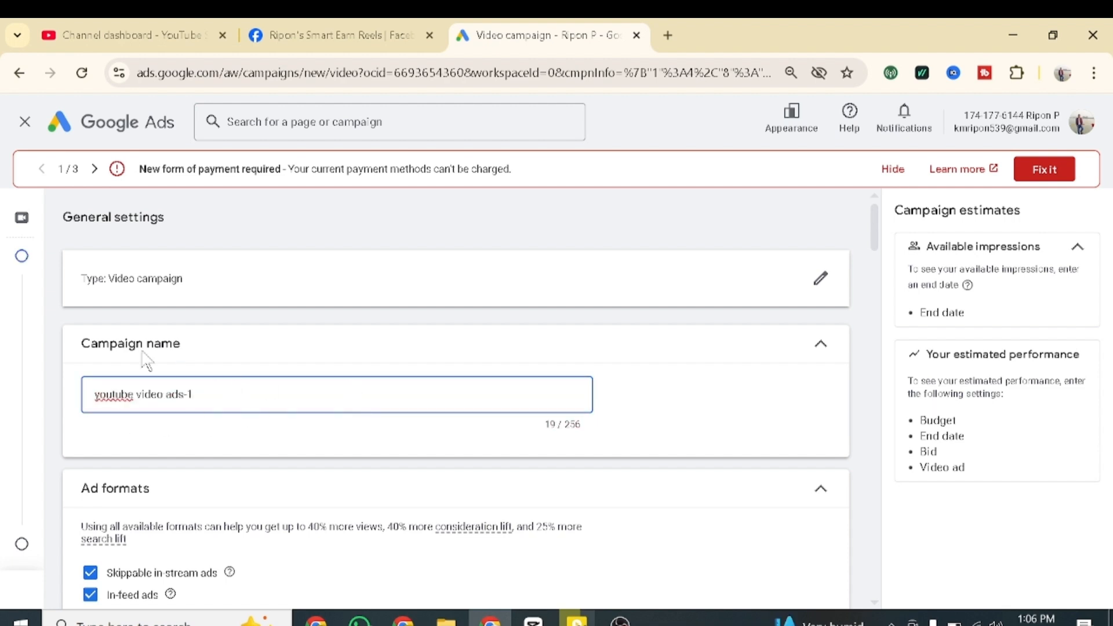
Exclude Skippable in-stream ads and Shorts ads so only In-feed ads remain, and open the bid strategy settings.
{"action": "left_click", "coordinate": [109, 355]}
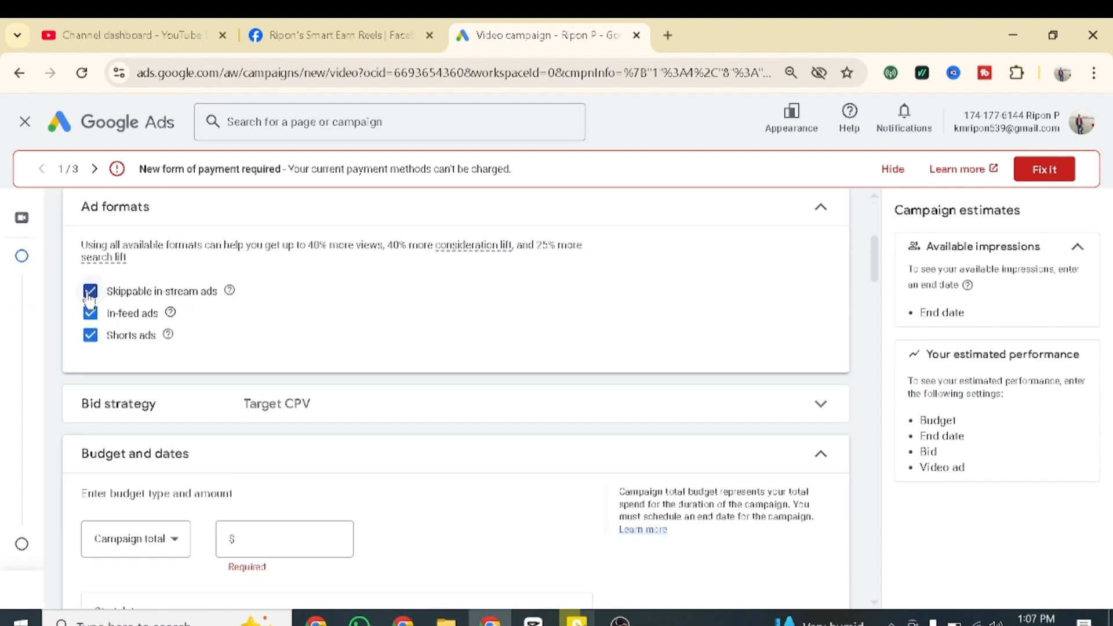
{"action": "left_click", "coordinate": [90, 292]}
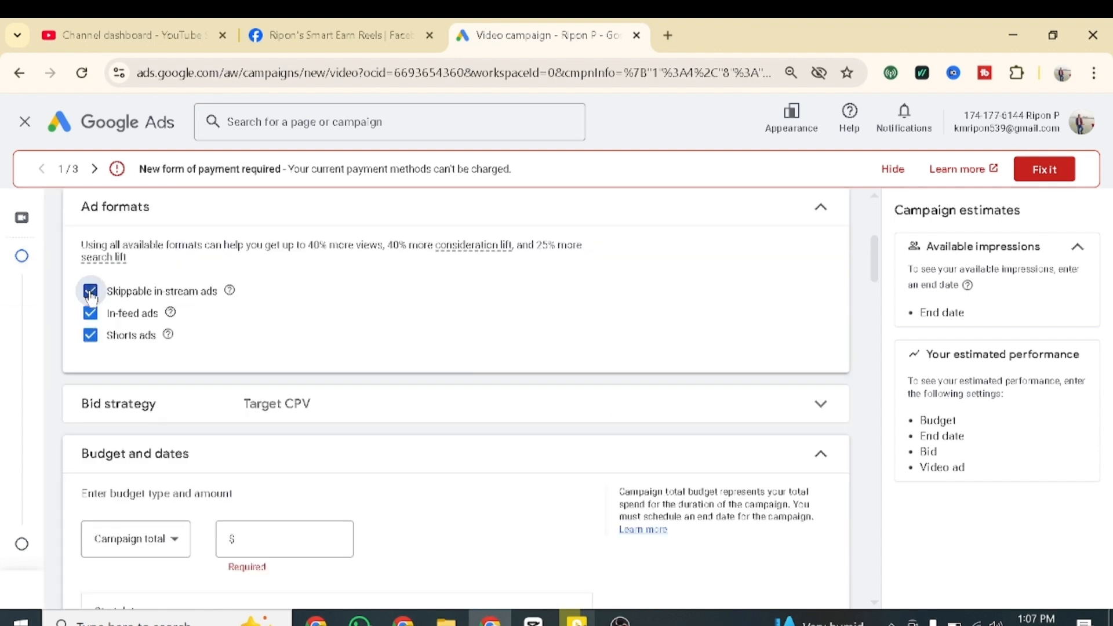
{"action": "left_click", "coordinate": [90, 335]}
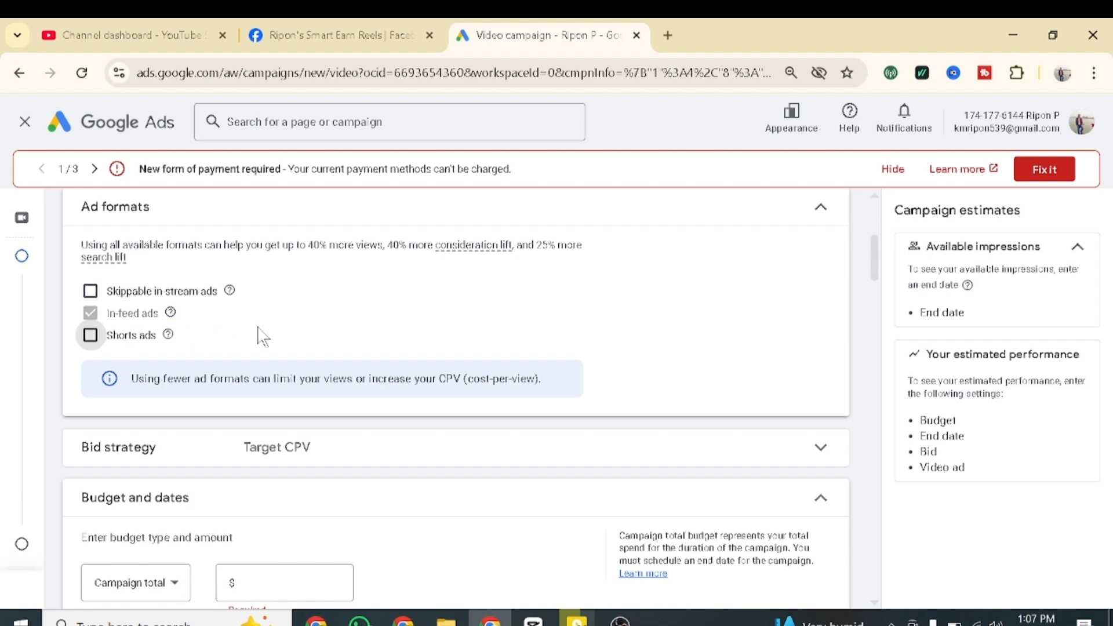
{"action": "mouse_move", "coordinate": [29, 268]}
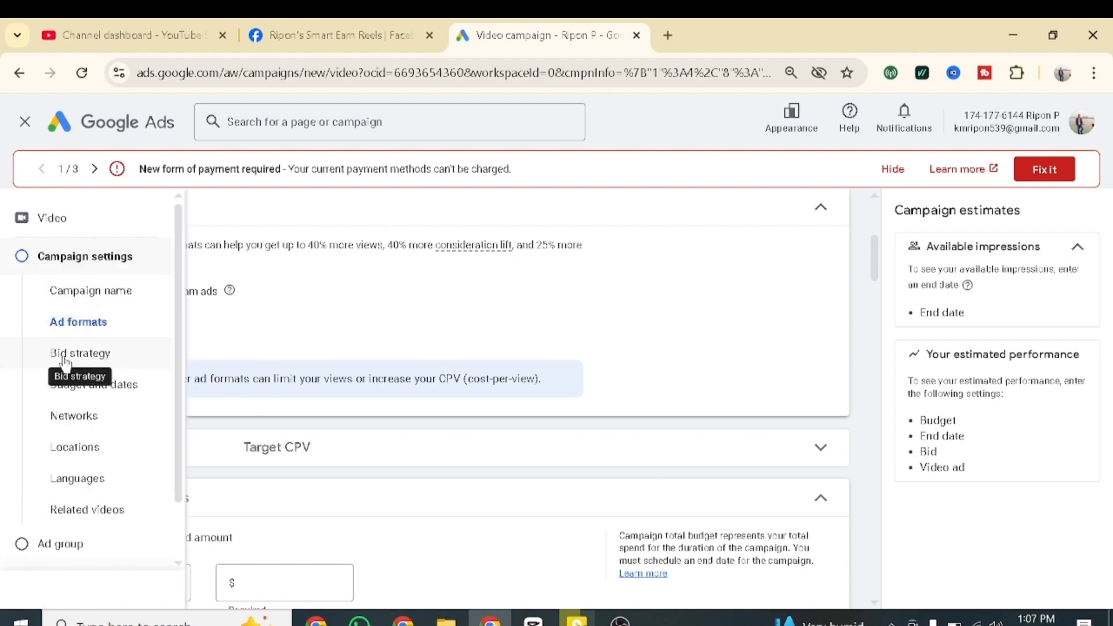
{"action": "left_click", "coordinate": [86, 357]}
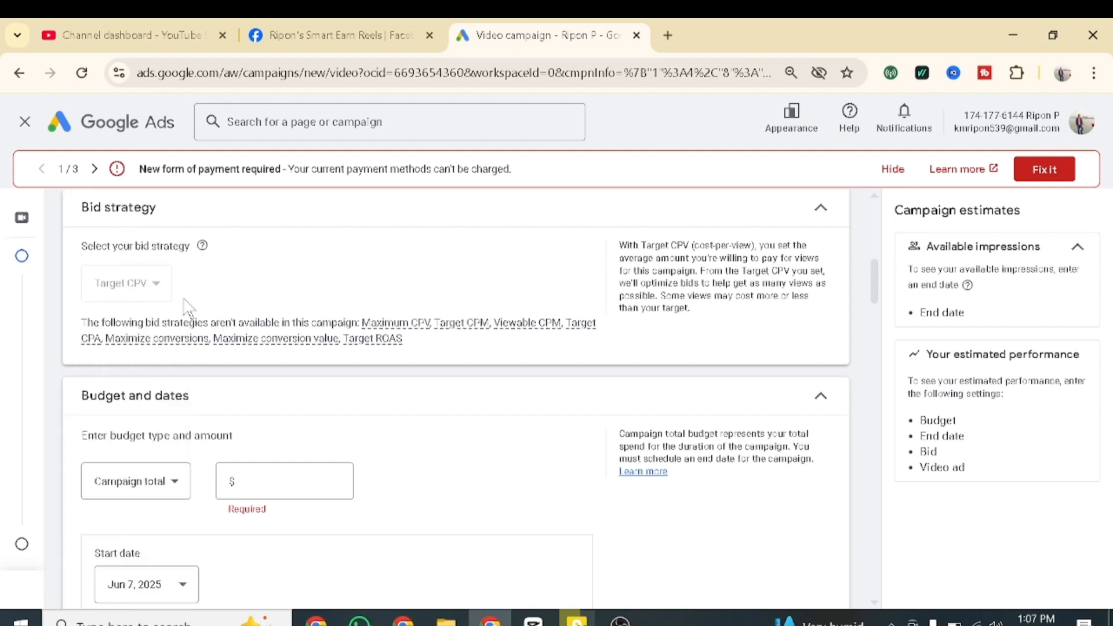
Set the campaign budget type to Daily with an amount of $2.00.
{"action": "mouse_move", "coordinate": [75, 395]}
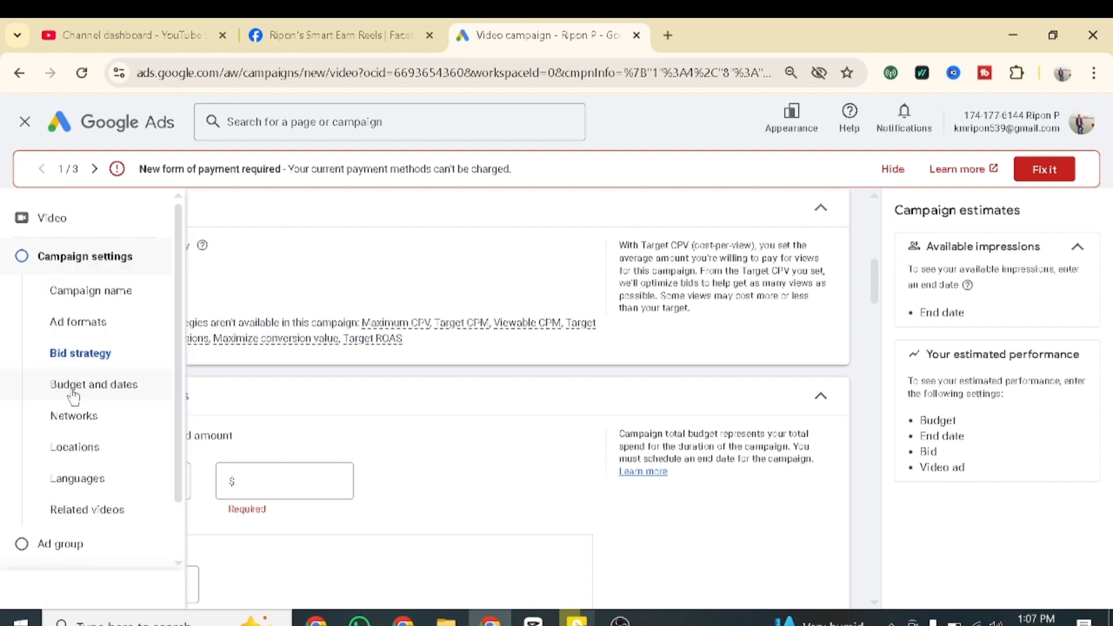
{"action": "left_click", "coordinate": [123, 394]}
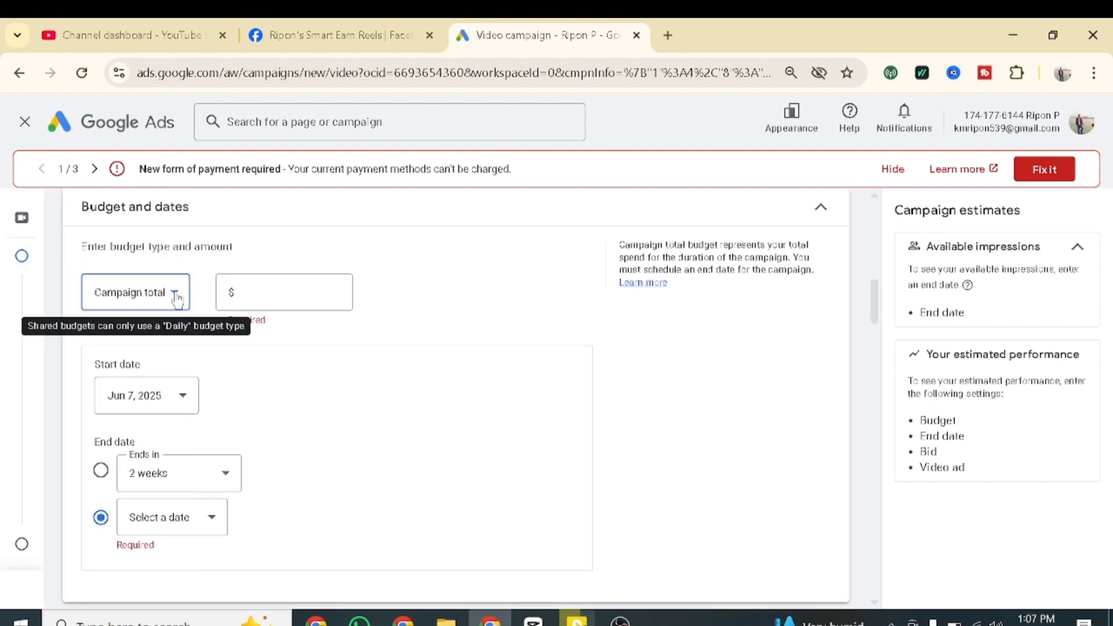
{"action": "left_click", "coordinate": [175, 299]}
{"action": "left_click", "coordinate": [119, 307]}
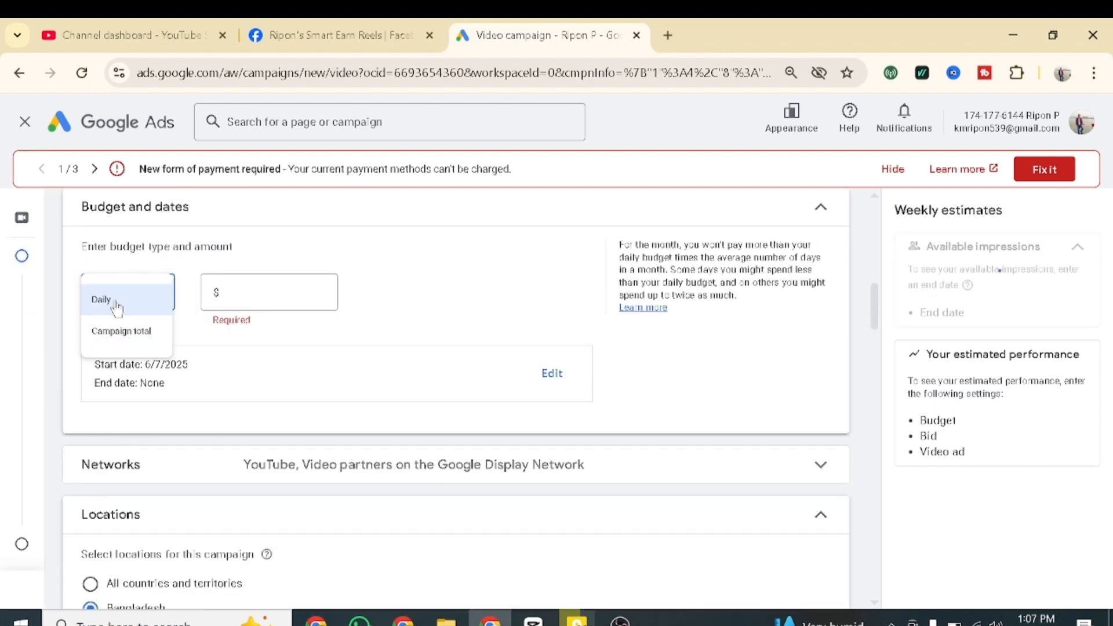
{"action": "left_click", "coordinate": [244, 294]}
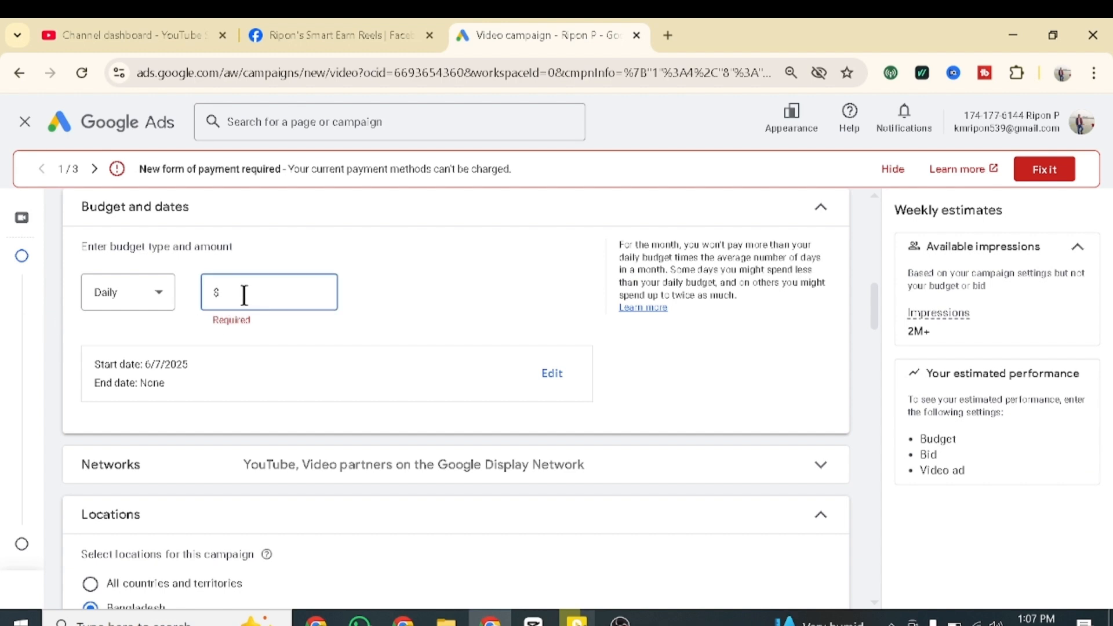
{"action": "type", "text": "200"}
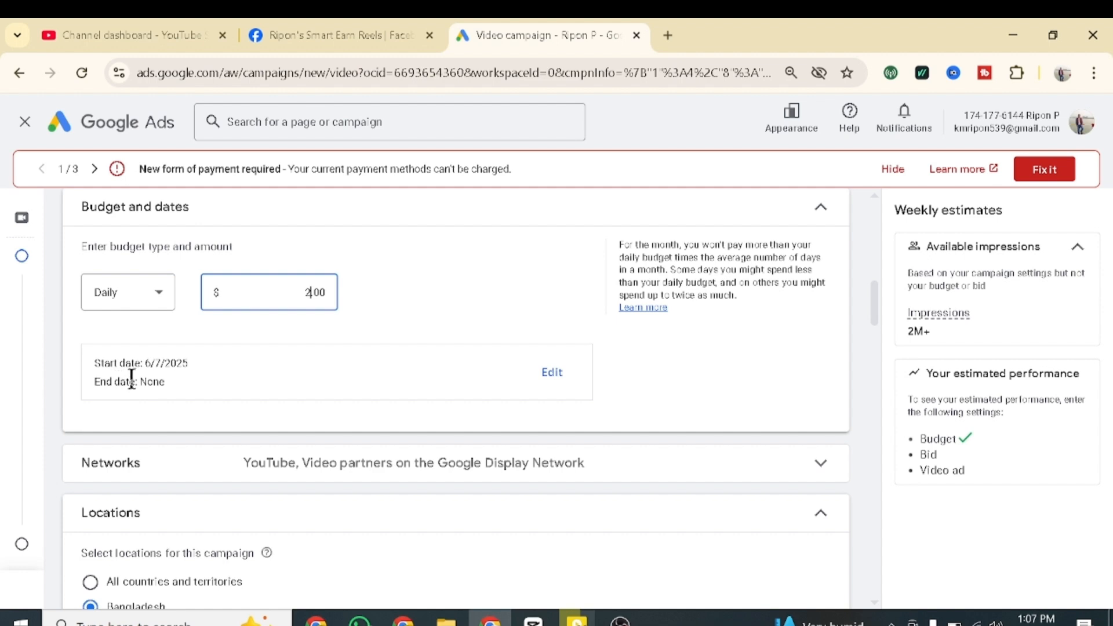
{"action": "type", "text": "."}
Schedule the campaign to start on Jun 7, 2025 and give it a fixed end date.
{"action": "left_click", "coordinate": [543, 384]}
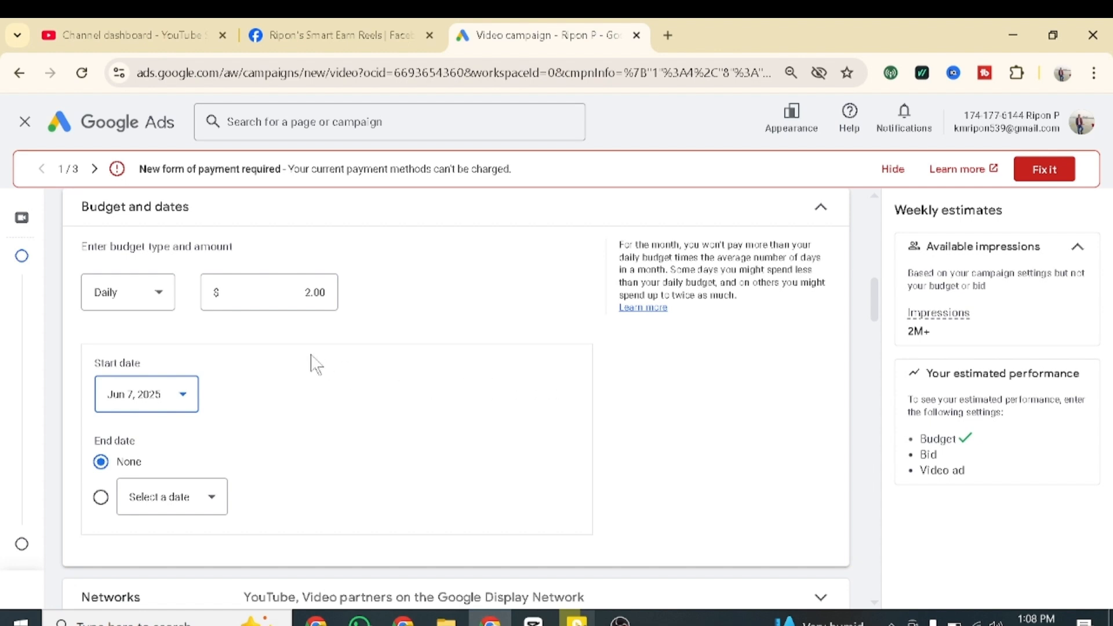
{"action": "left_click", "coordinate": [183, 399]}
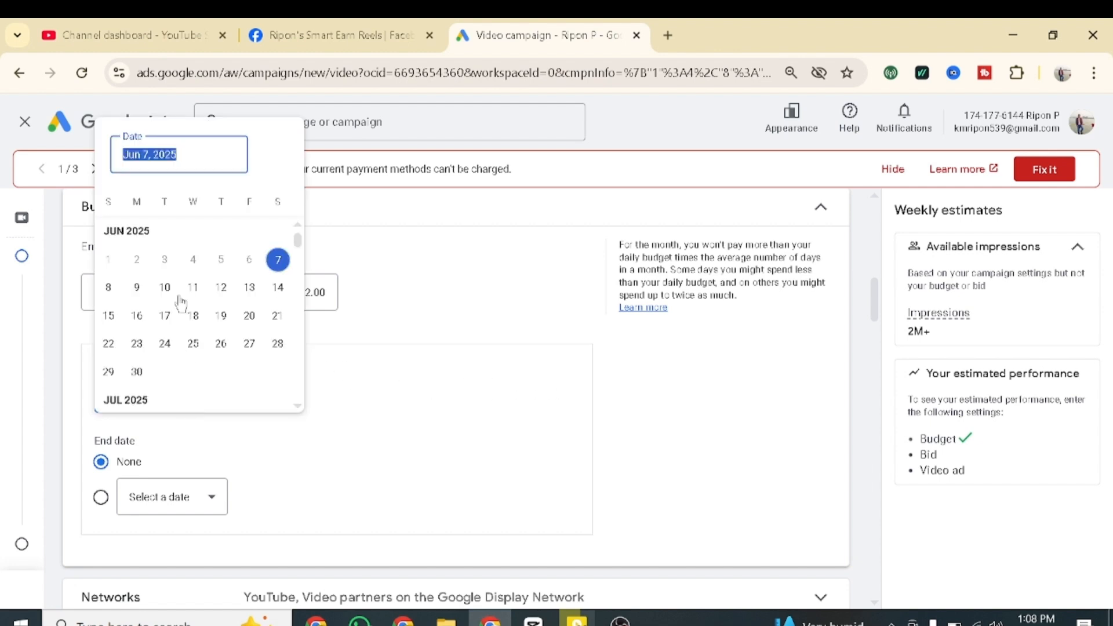
{"action": "left_click", "coordinate": [278, 260]}
{"action": "left_click", "coordinate": [100, 497]}
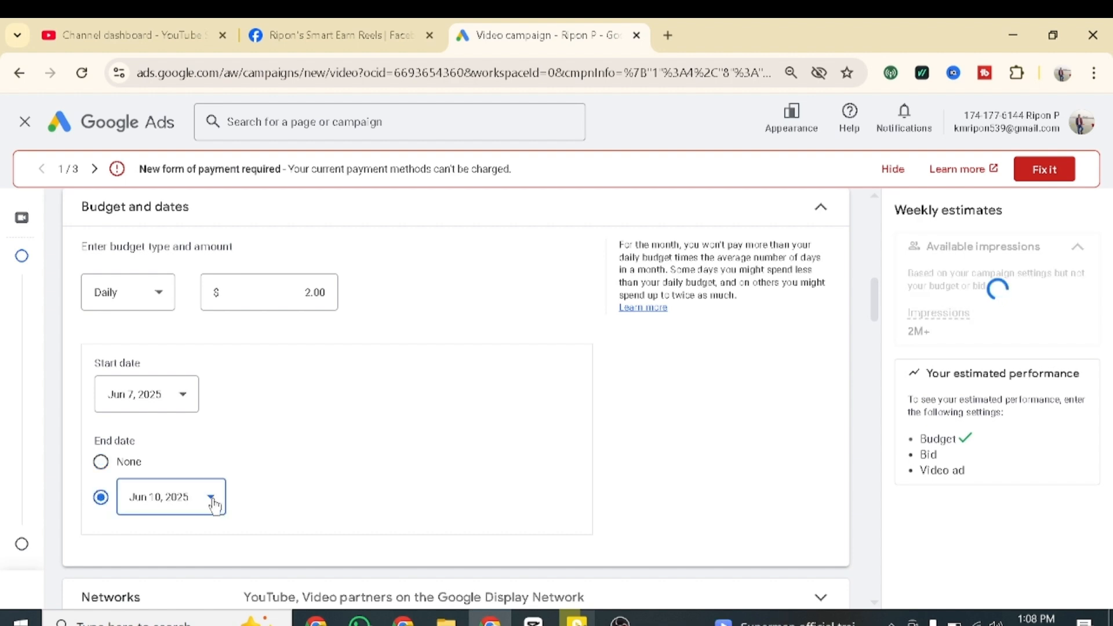
{"action": "left_click", "coordinate": [213, 498]}
{"action": "left_click", "coordinate": [218, 397]}
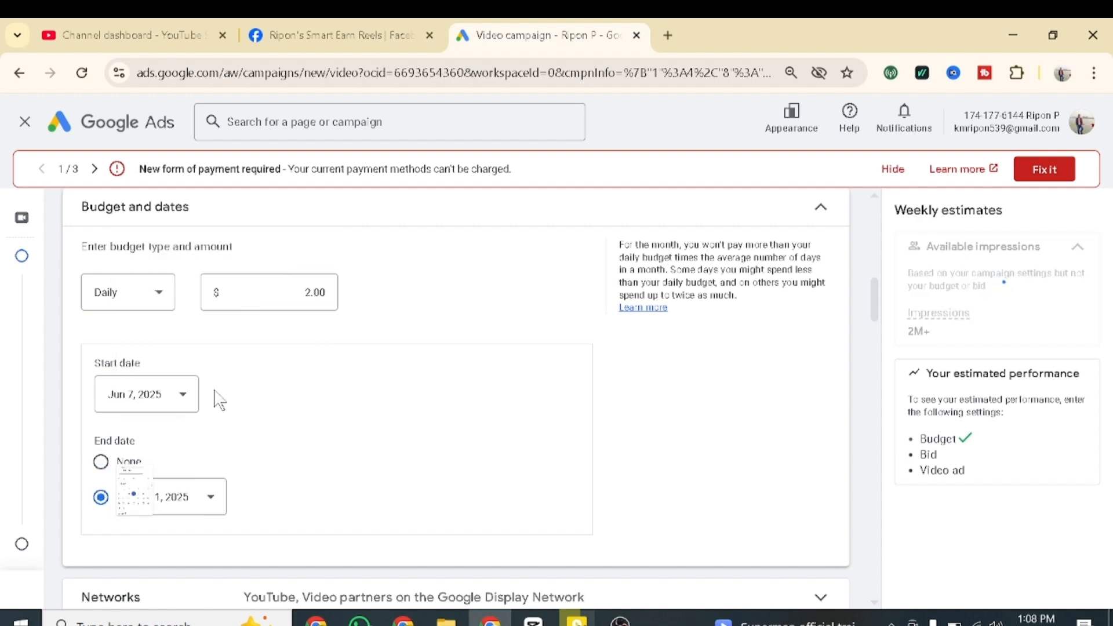
Review the campaign's Networks and Locations settings.
{"action": "scroll", "coordinate": [146, 508], "scroll_direction": "down", "scroll_amount": 2}
{"action": "mouse_move", "coordinate": [22, 259]}
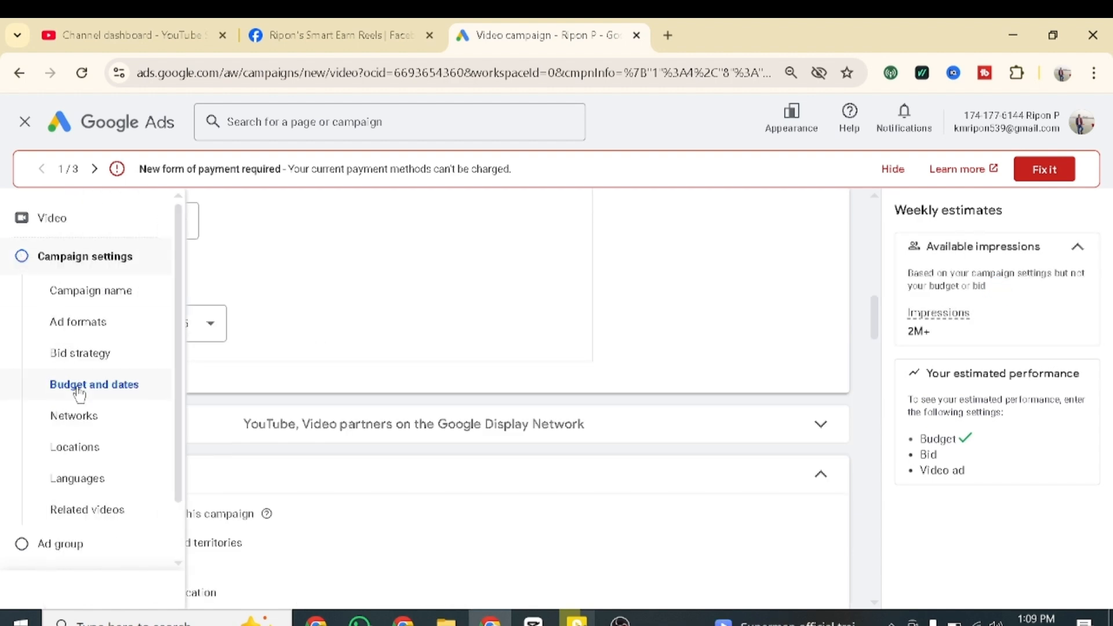
{"action": "left_click", "coordinate": [77, 420]}
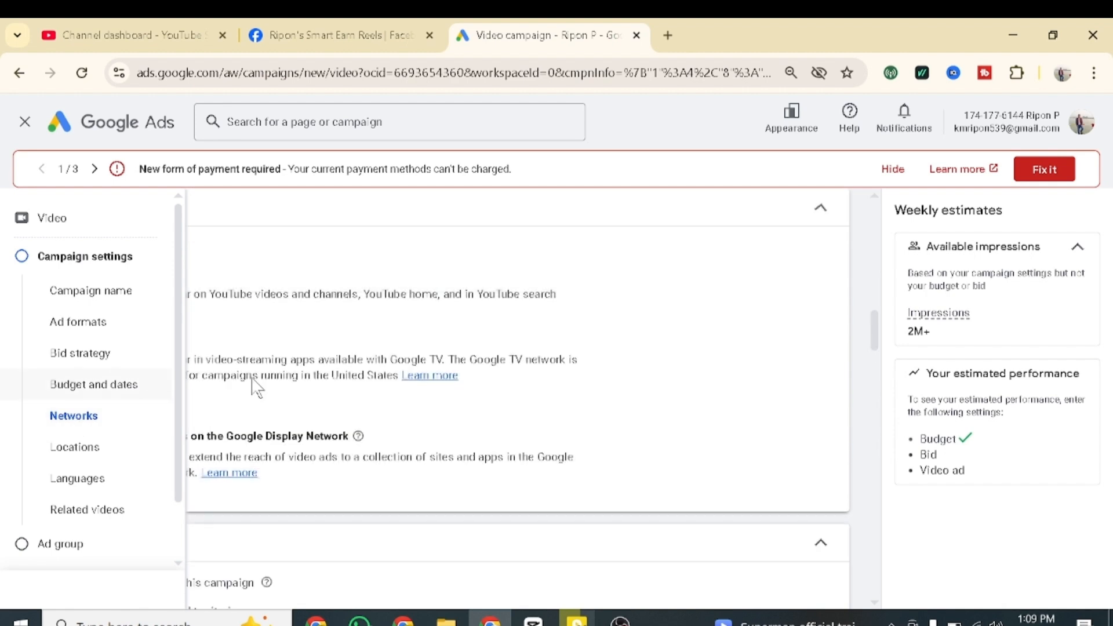
{"action": "left_click", "coordinate": [97, 444]}
{"action": "left_click", "coordinate": [81, 453]}
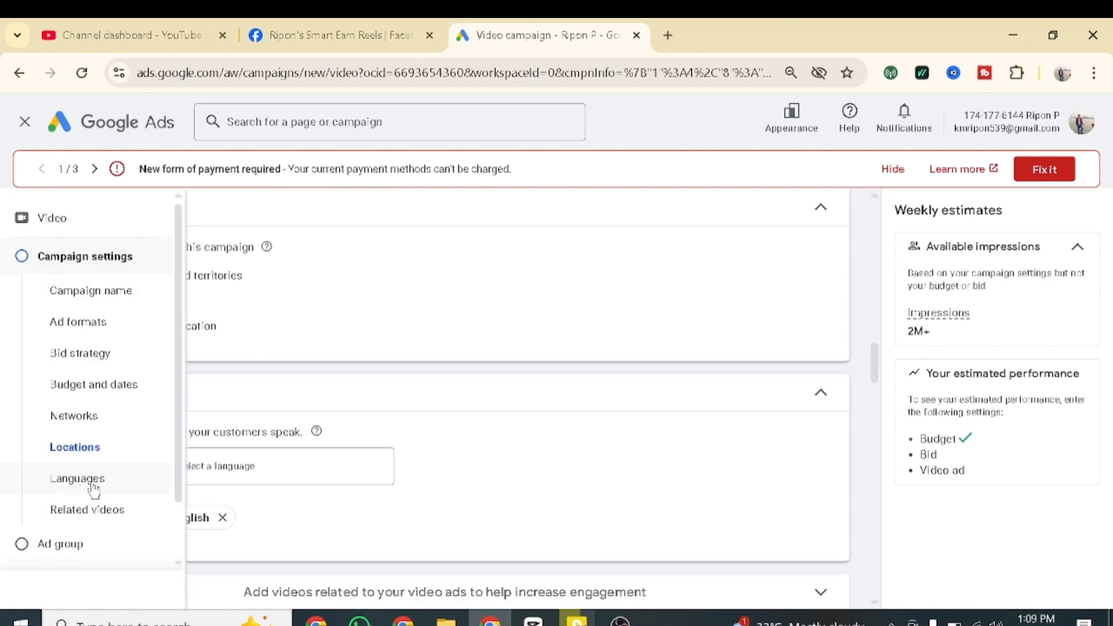
Set the languages the campaign's customers speak to Bengali and English.
{"action": "left_click", "coordinate": [92, 484]}
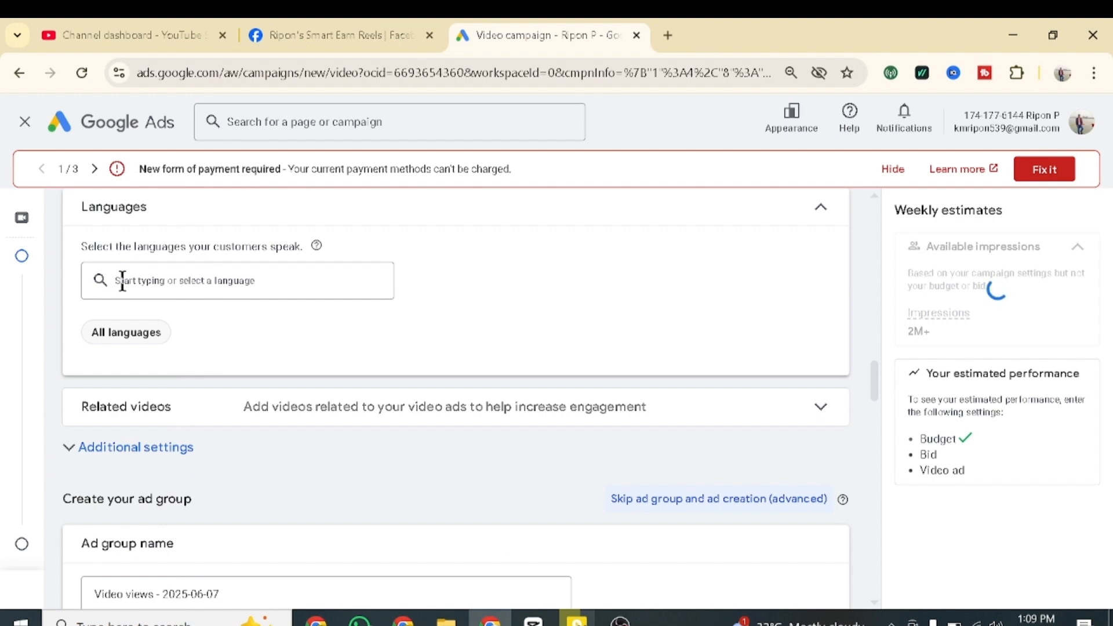
{"action": "left_click", "coordinate": [151, 282]}
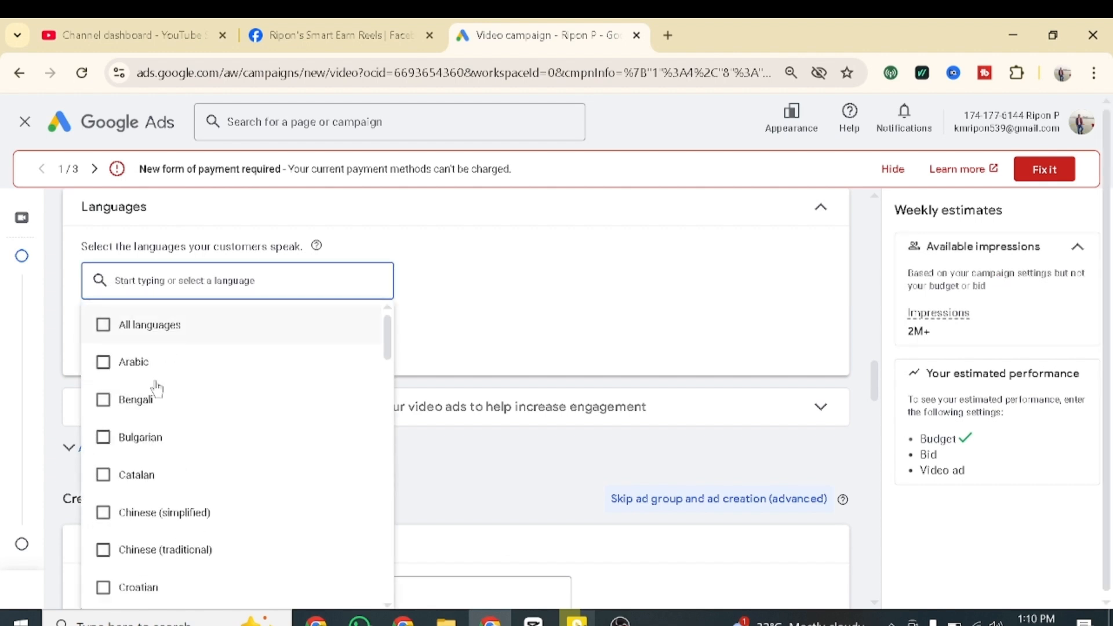
{"action": "left_click", "coordinate": [103, 400]}
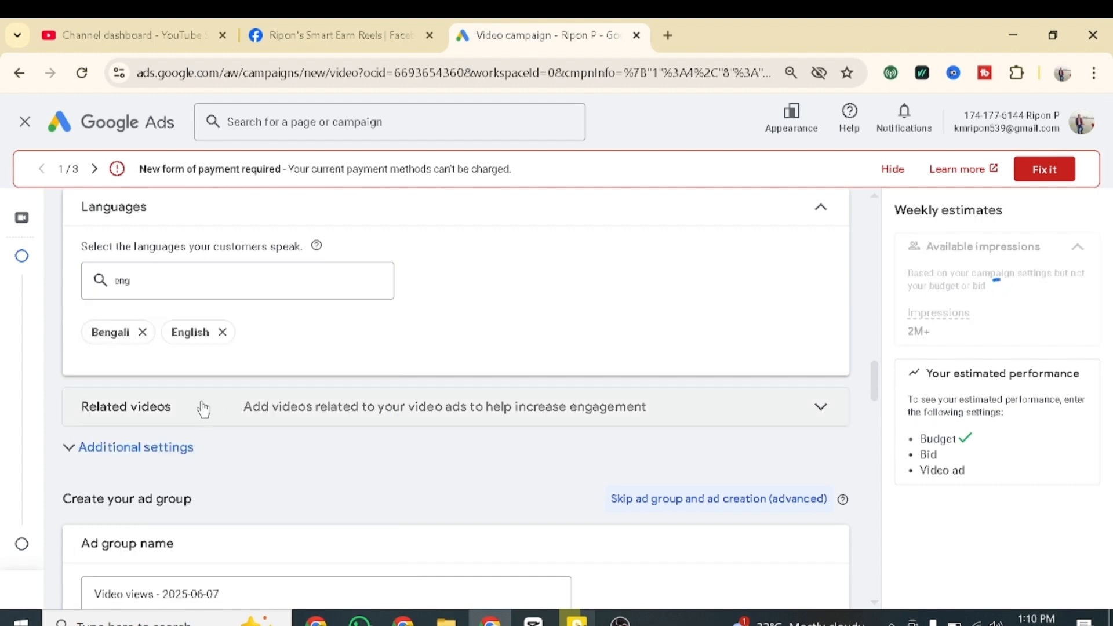
Start adding related videos, switch to the YouTube channel page and copy the share link of the "vidiq tutorial 2025" video.
{"action": "left_click", "coordinate": [87, 510]}
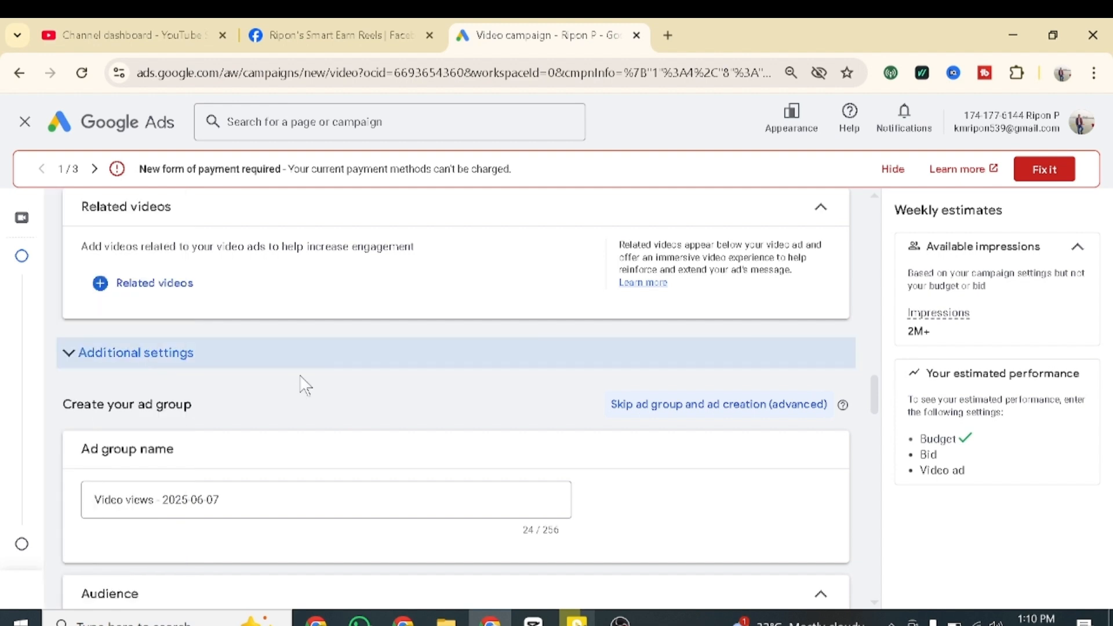
{"action": "left_click", "coordinate": [107, 284]}
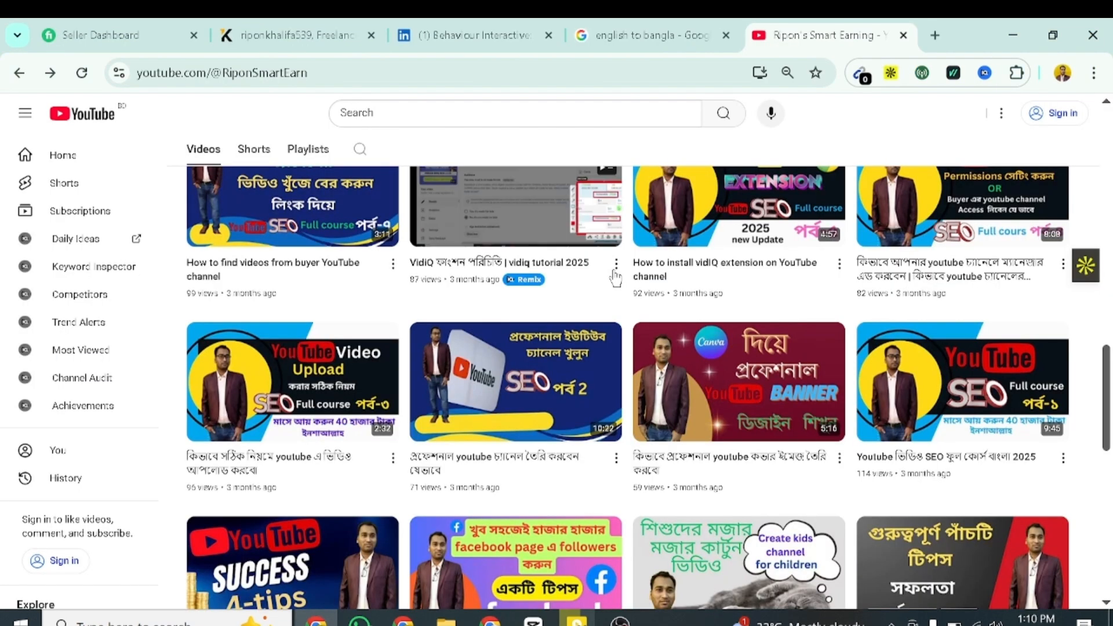
{"action": "left_click", "coordinate": [615, 266]}
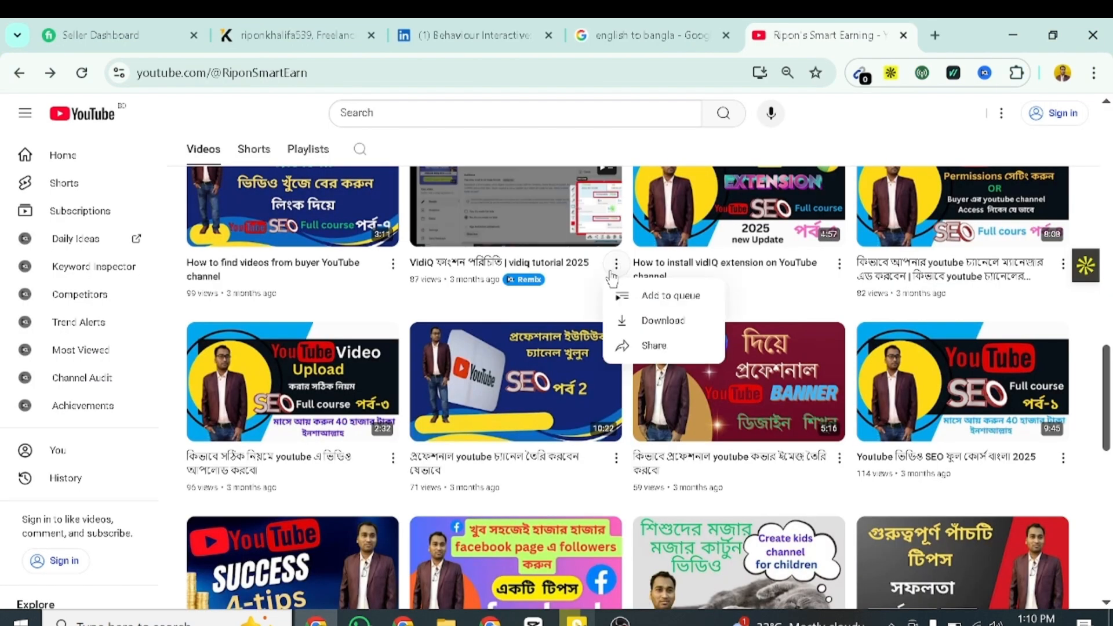
{"action": "left_click", "coordinate": [644, 347]}
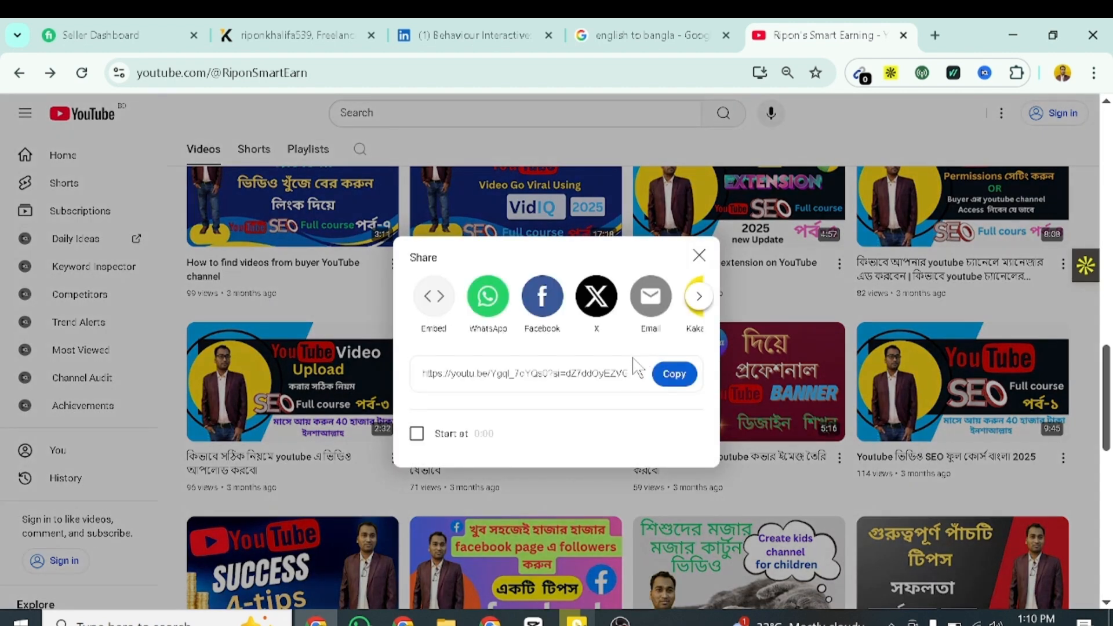
{"action": "left_click", "coordinate": [675, 374]}
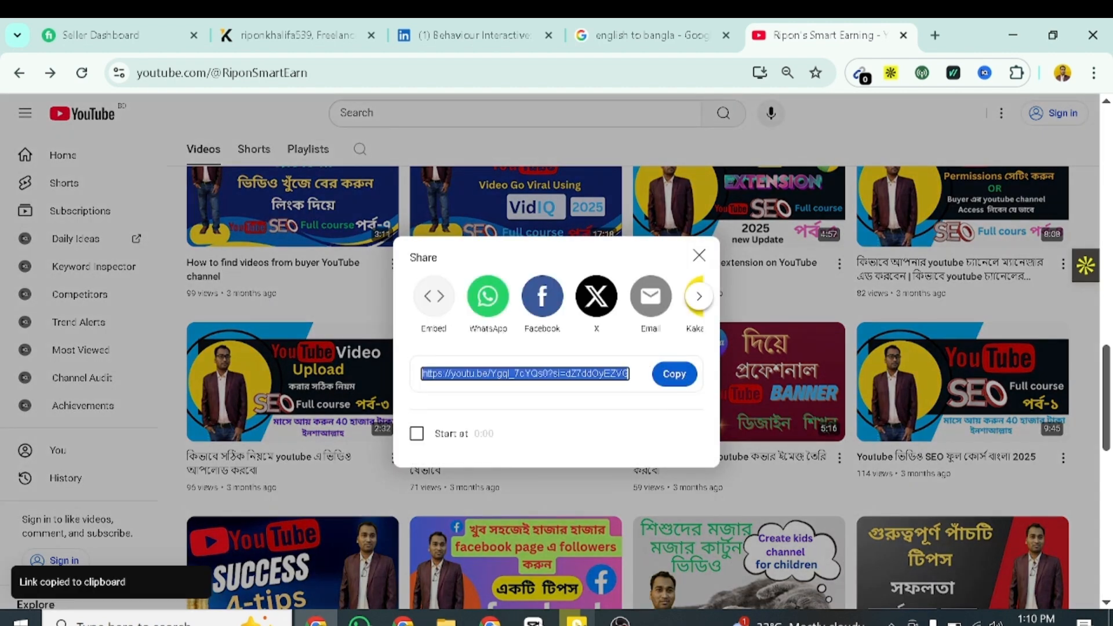
Return to Google Ads, paste the copied link to add the first related video, and cancel the related videos dialog.
{"action": "left_click", "coordinate": [490, 623]}
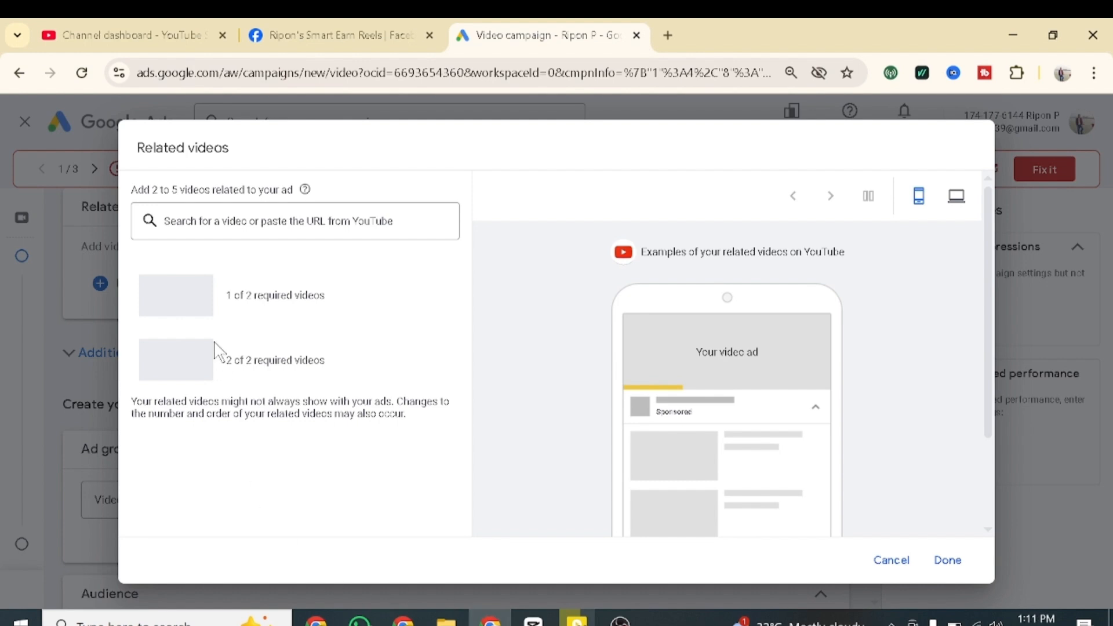
{"action": "left_click", "coordinate": [169, 222]}
{"action": "right_click", "coordinate": [169, 221]}
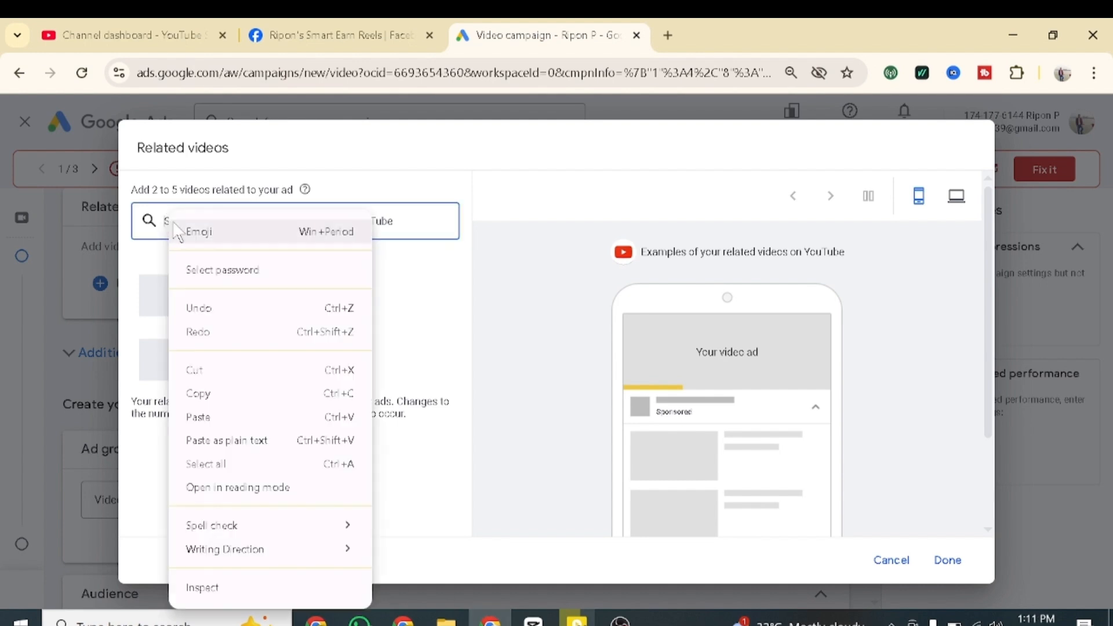
{"action": "left_click", "coordinate": [206, 408]}
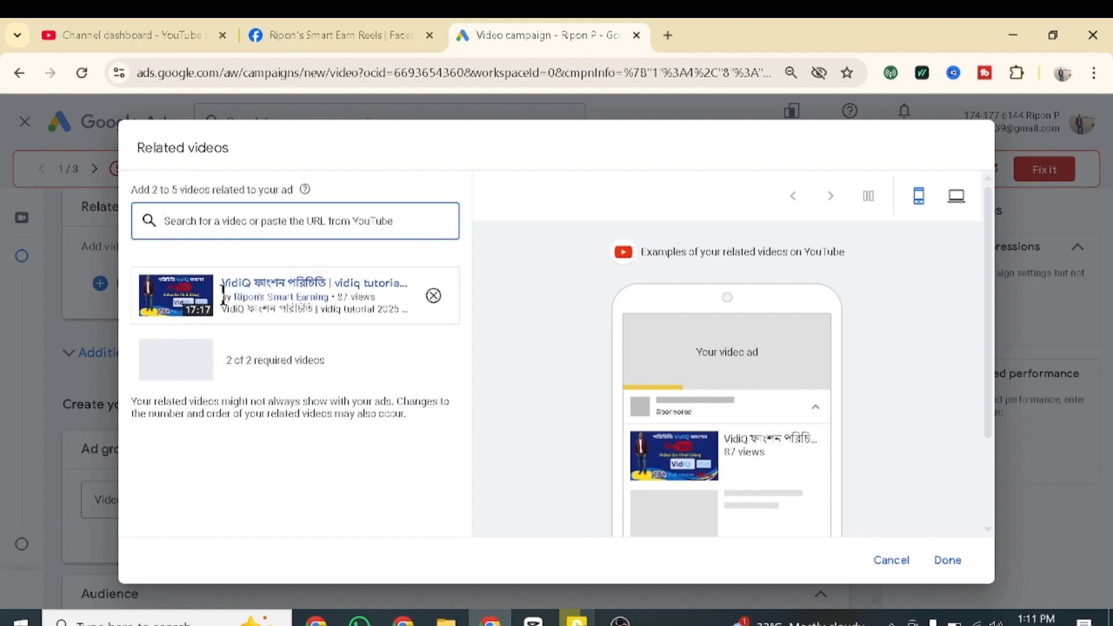
{"action": "left_click", "coordinate": [892, 561]}
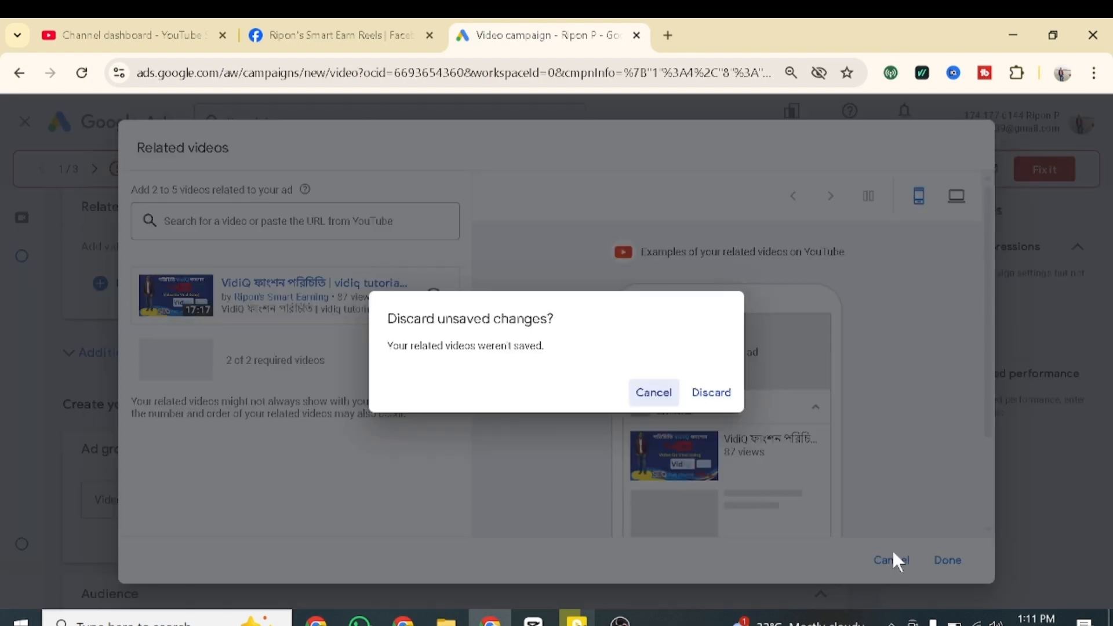
{"action": "left_click", "coordinate": [654, 393]}
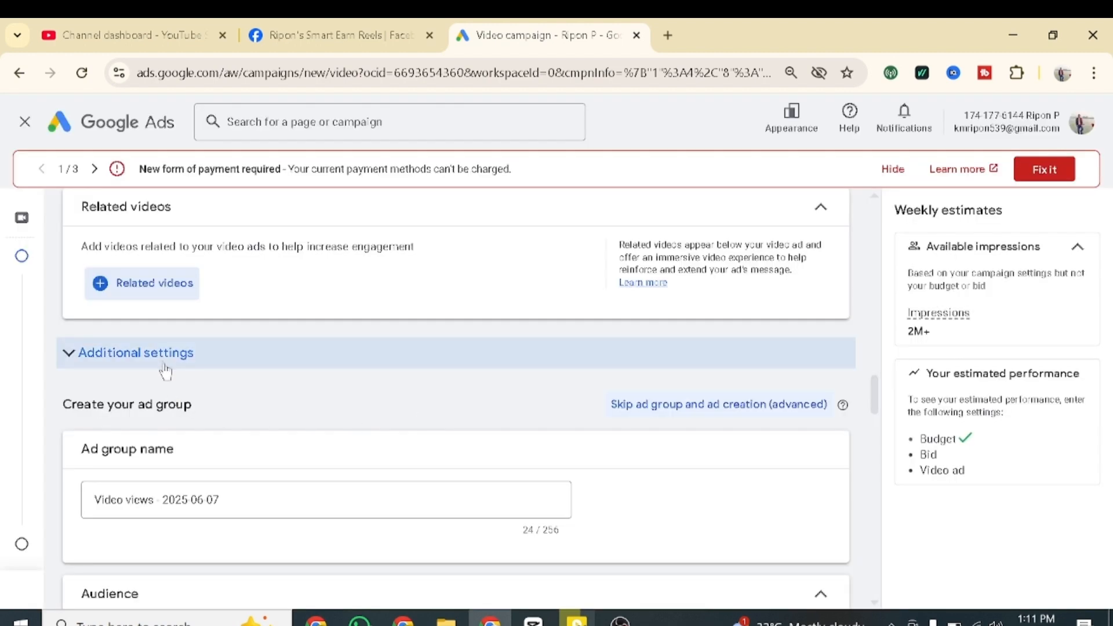
Rename the ad group as "youtube video ads-1".
{"action": "mouse_move", "coordinate": [45, 496]}
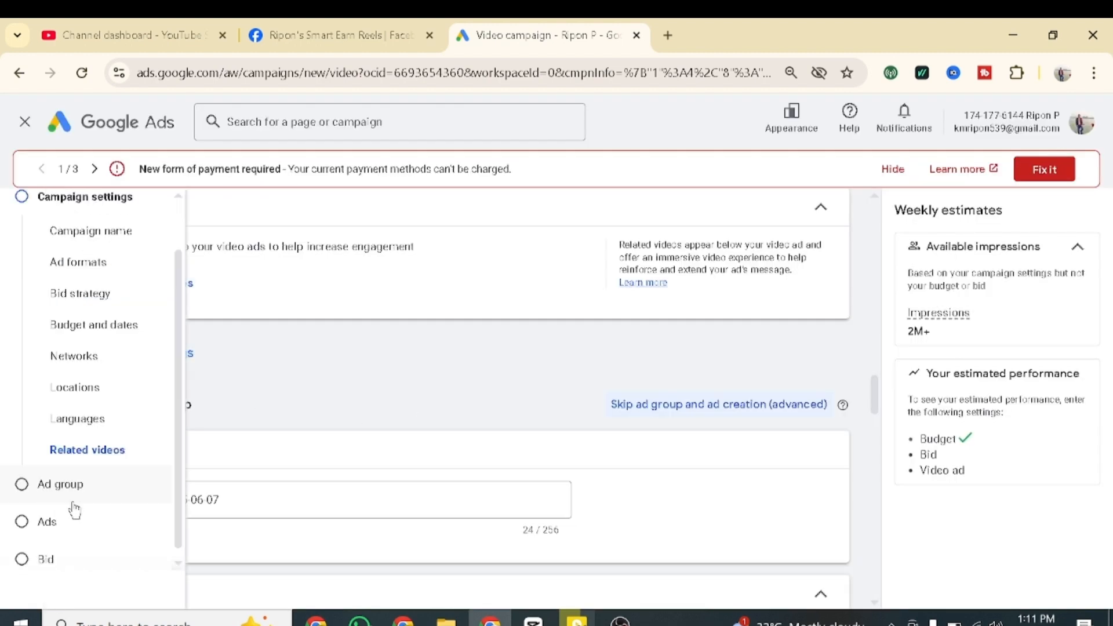
{"action": "left_click", "coordinate": [74, 501]}
{"action": "key", "text": "ctrl+a"}
{"action": "key", "text": "BackSpace"}
{"action": "type", "text": "yo"}
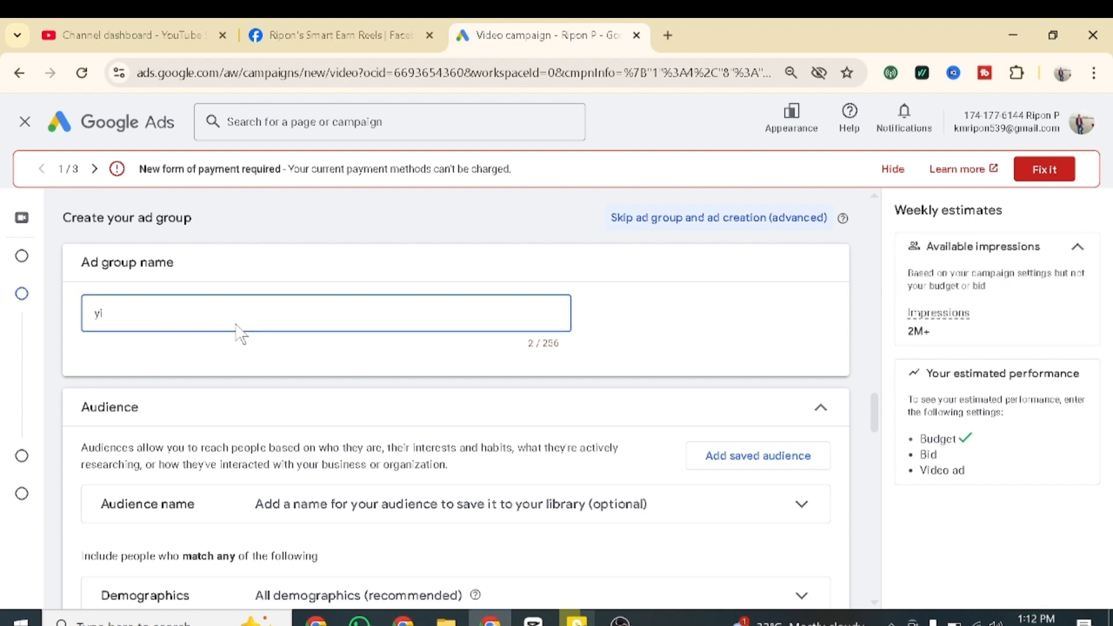
{"action": "type", "text": "utube video ads-1"}
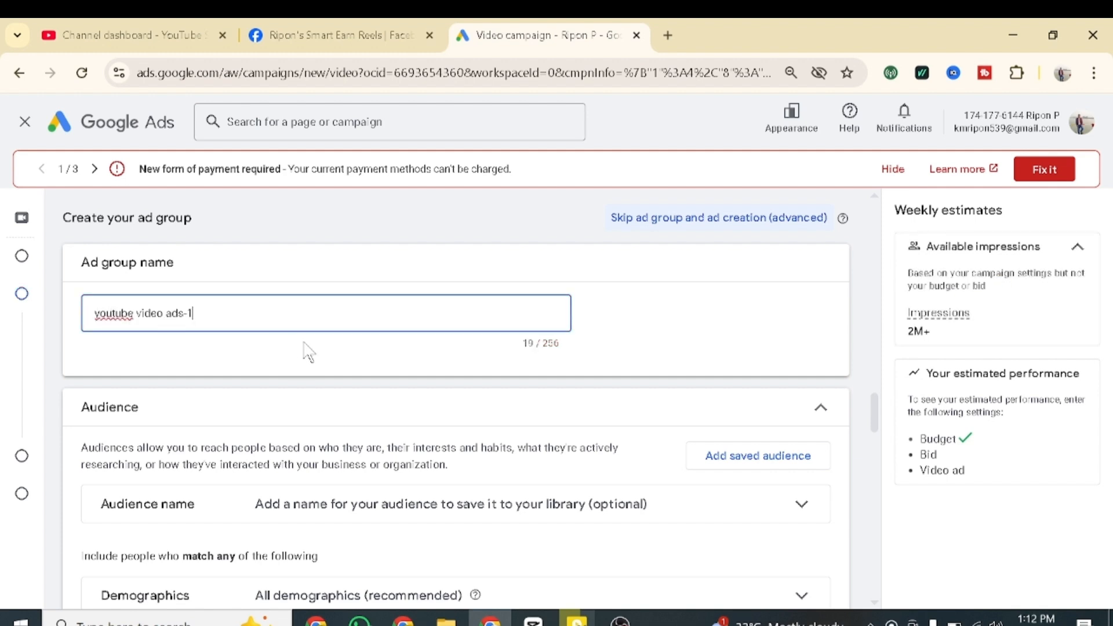
In the audience demographics, exclude the Unknown gender and leave the Unknown age group included.
{"action": "left_click", "coordinate": [111, 366]}
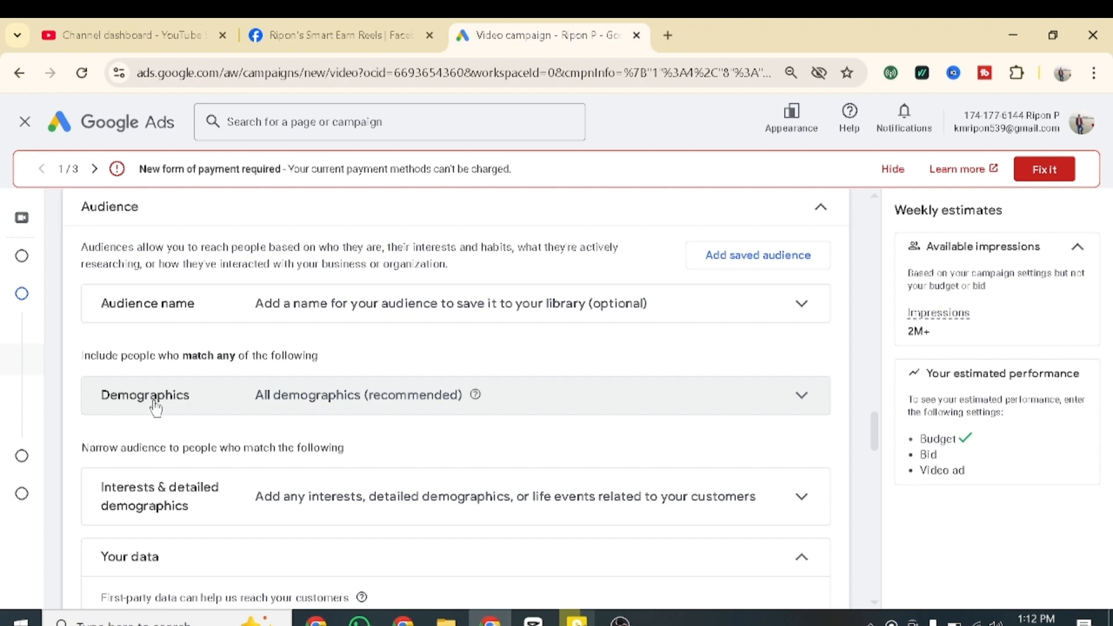
{"action": "left_click", "coordinate": [802, 397]}
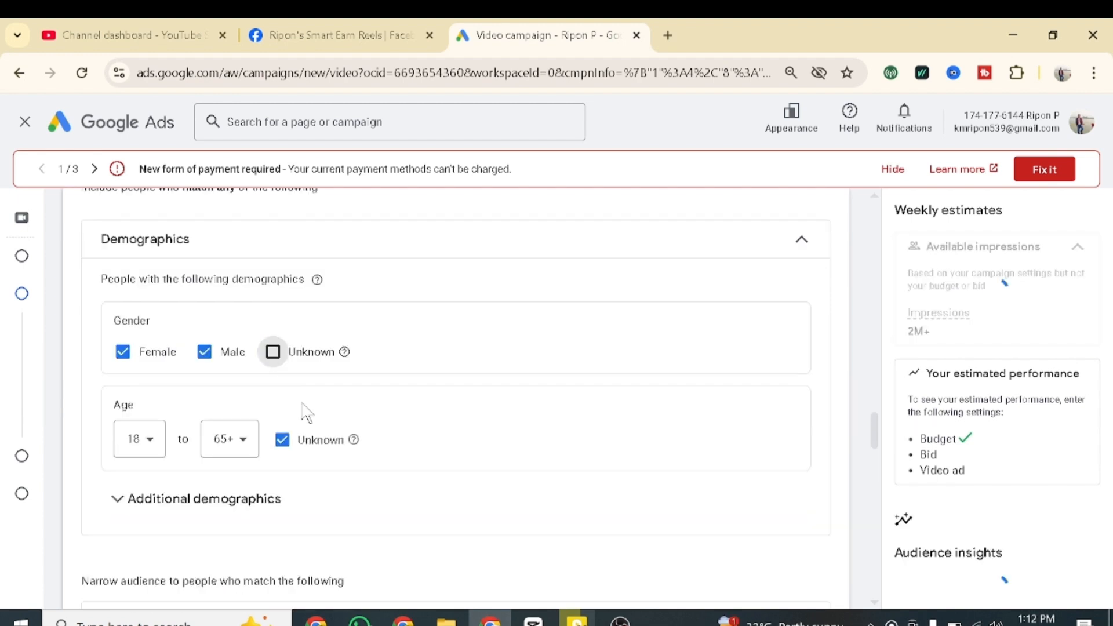
{"action": "left_click", "coordinate": [284, 446]}
{"action": "left_click", "coordinate": [282, 444]}
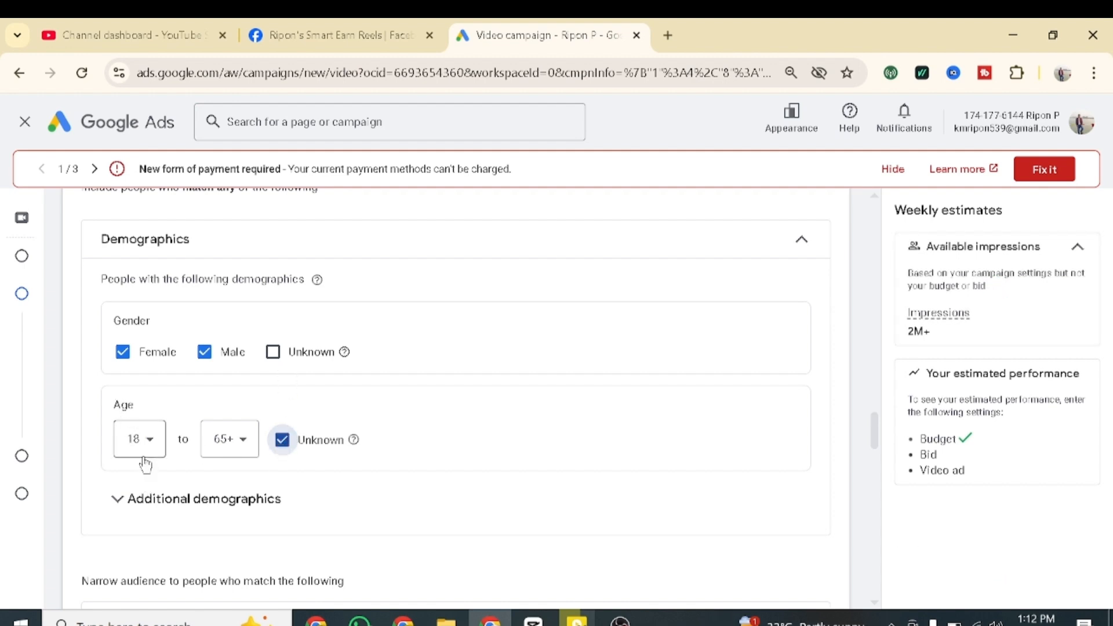
Set the audience's age range to 18 to 44.
{"action": "left_click", "coordinate": [242, 444]}
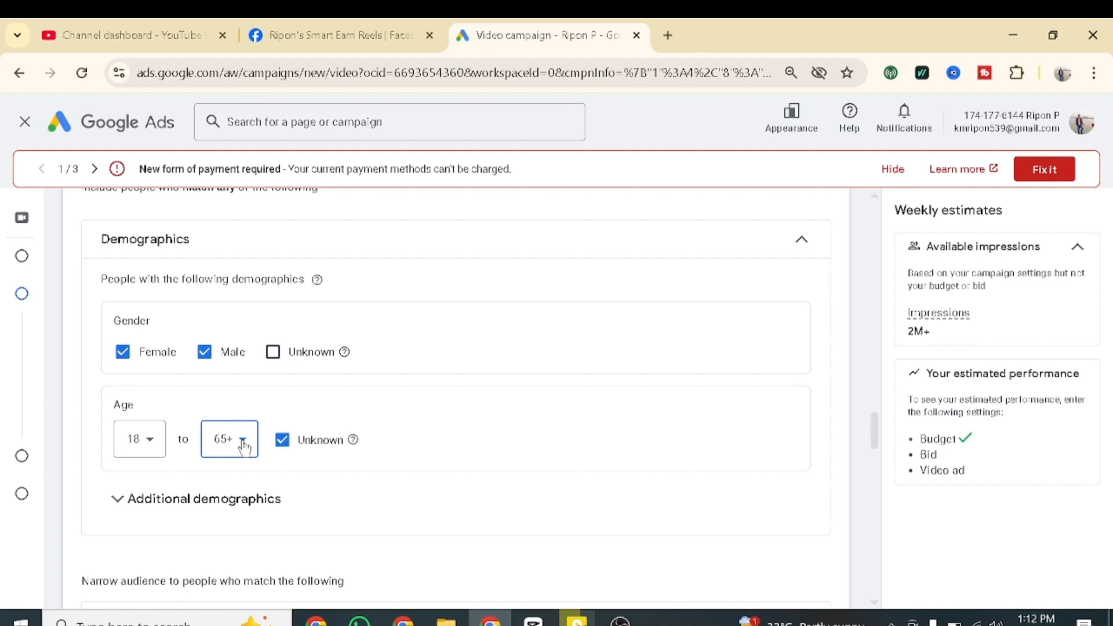
{"action": "left_click", "coordinate": [148, 448]}
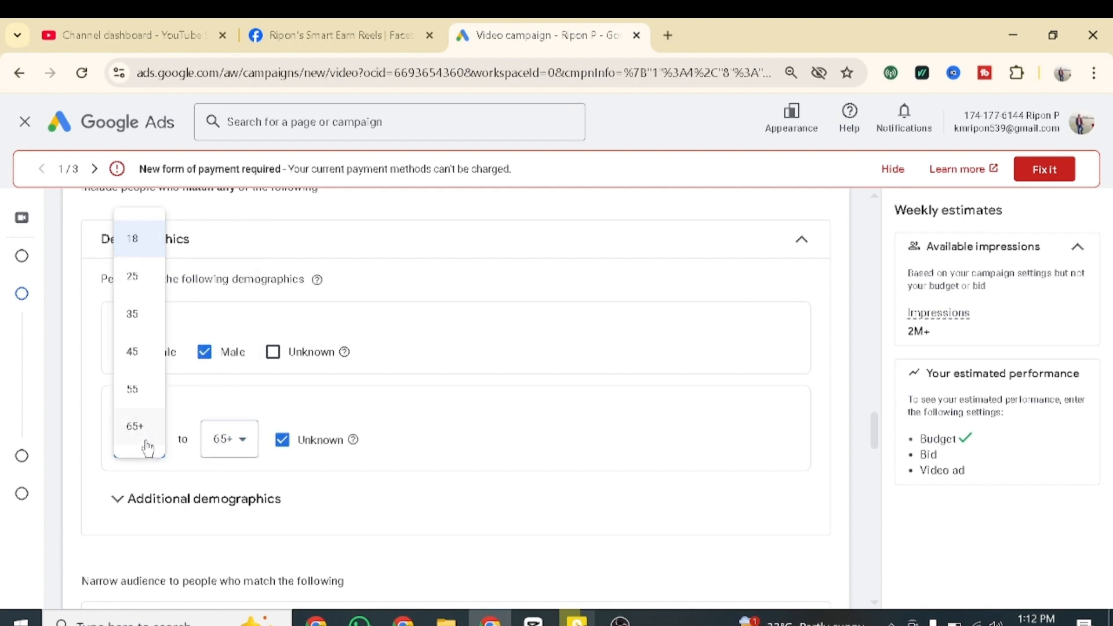
{"action": "left_click", "coordinate": [138, 255]}
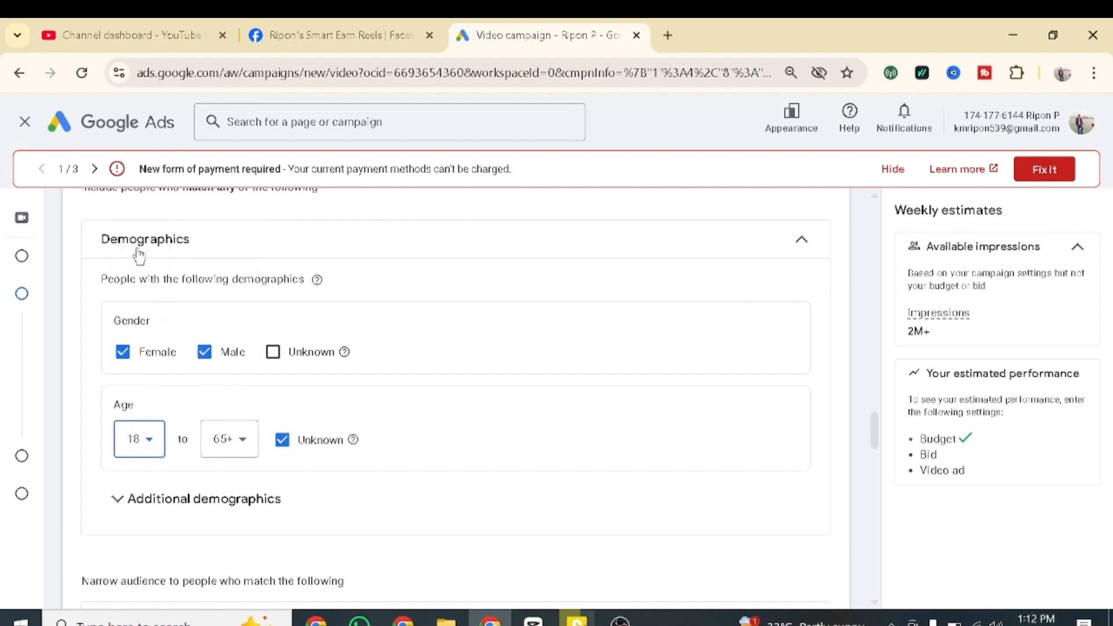
{"action": "left_click", "coordinate": [243, 443]}
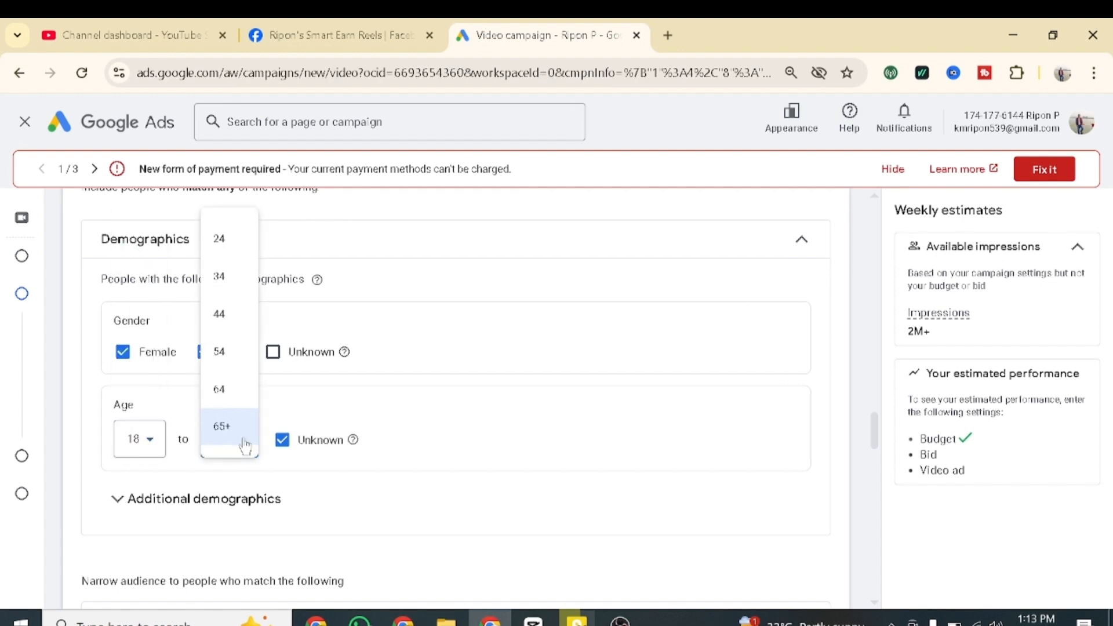
{"action": "left_click", "coordinate": [231, 318]}
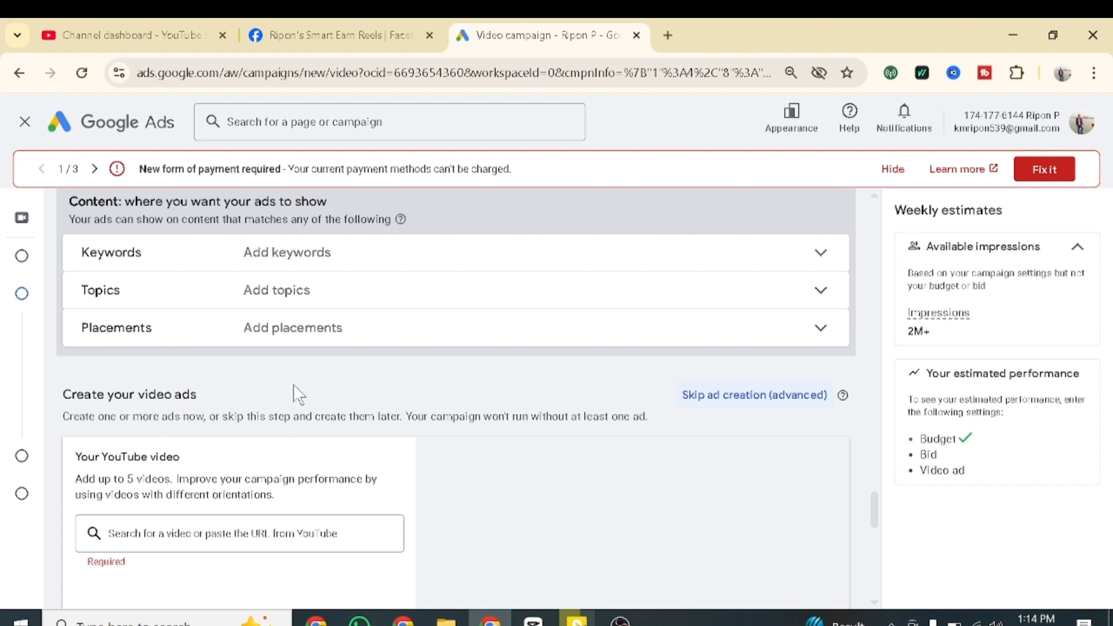
Copy the share link of the "Youtube ভিডিও SEO ফুল কোর্স বাংলা 2025" video from YouTube and add it as the Google Ads ad video.
{"action": "scroll", "coordinate": [298, 392], "scroll_direction": "down", "scroll_amount": 3}
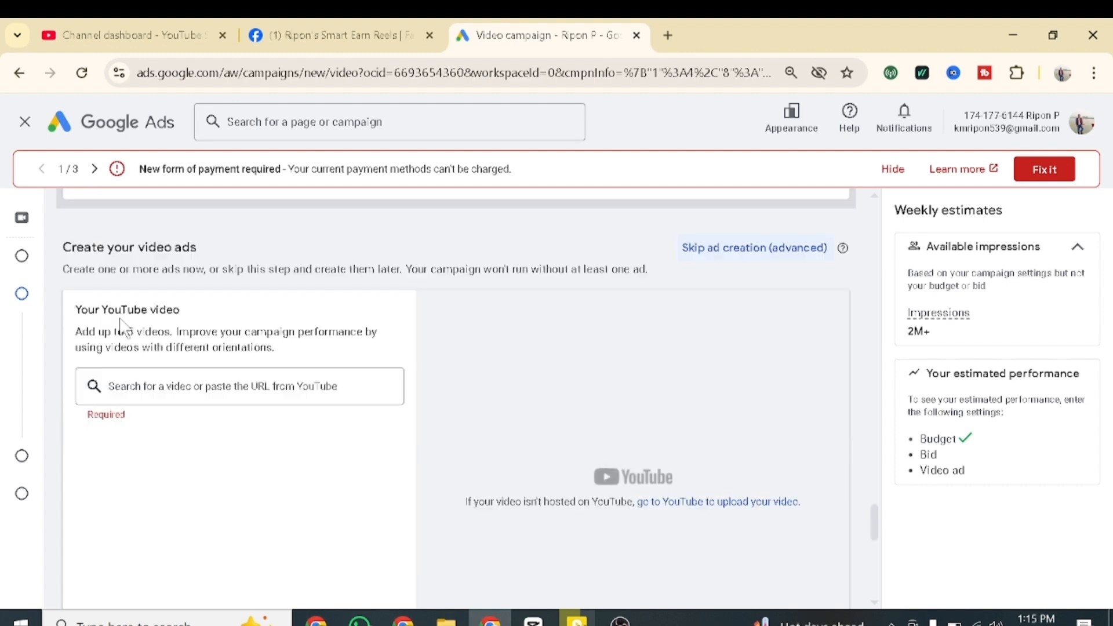
{"action": "left_click", "coordinate": [140, 388]}
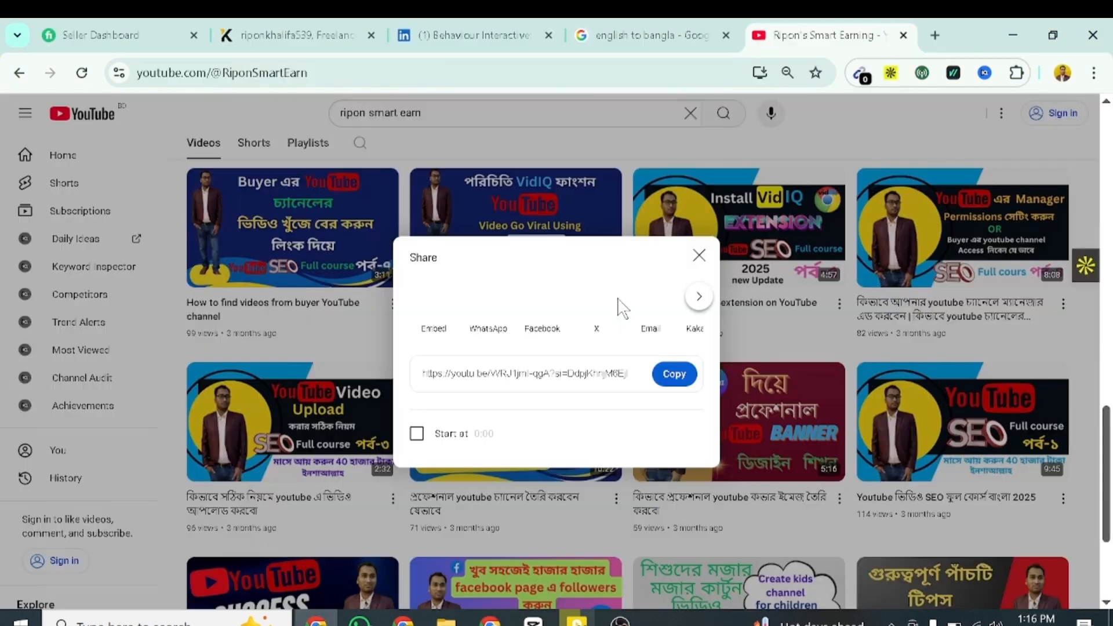
{"action": "left_click", "coordinate": [673, 375]}
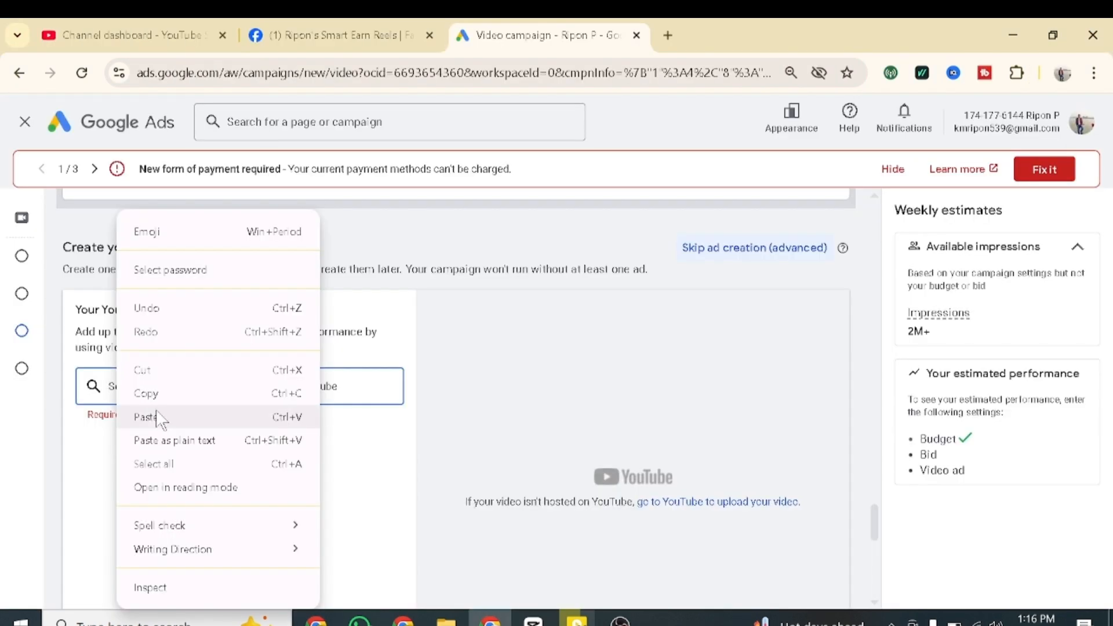
{"action": "left_click", "coordinate": [154, 417]}
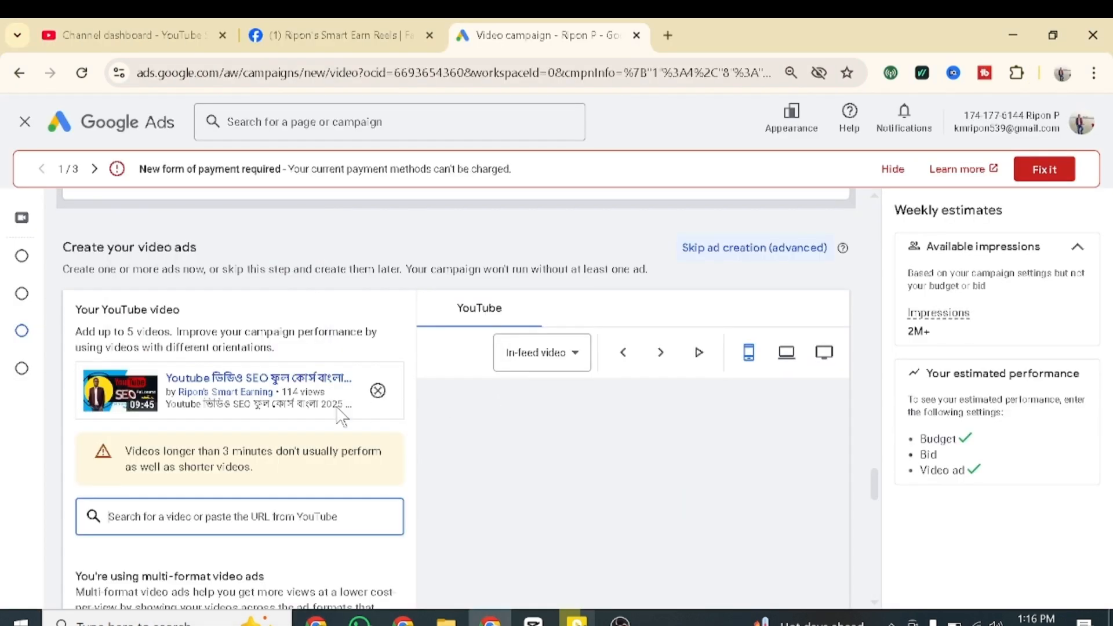
Set the ad group's target CPV bid to $0.30 and try to create the campaign.
{"action": "scroll", "coordinate": [342, 415], "scroll_direction": "down", "scroll_amount": 6}
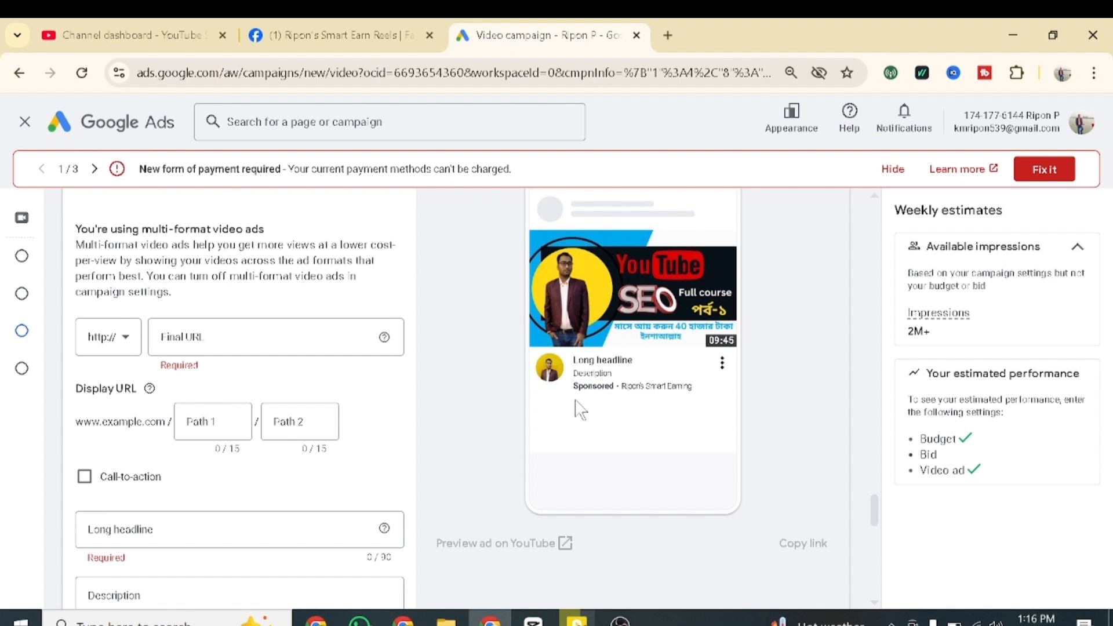
{"action": "scroll", "coordinate": [412, 372], "scroll_direction": "up", "scroll_amount": 2}
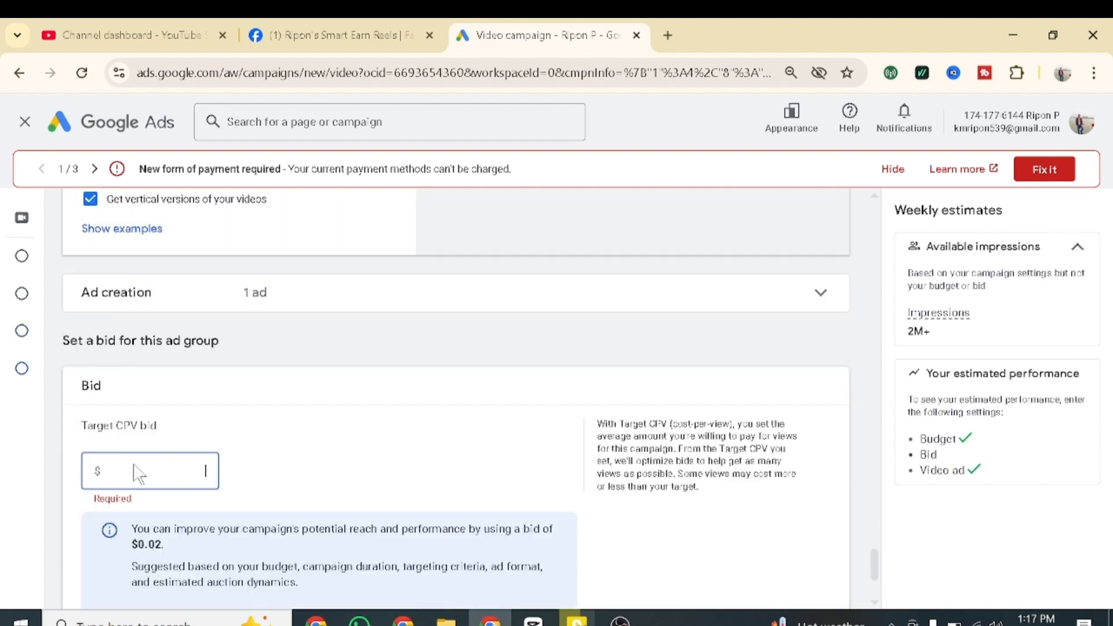
{"action": "type", "text": "0"}
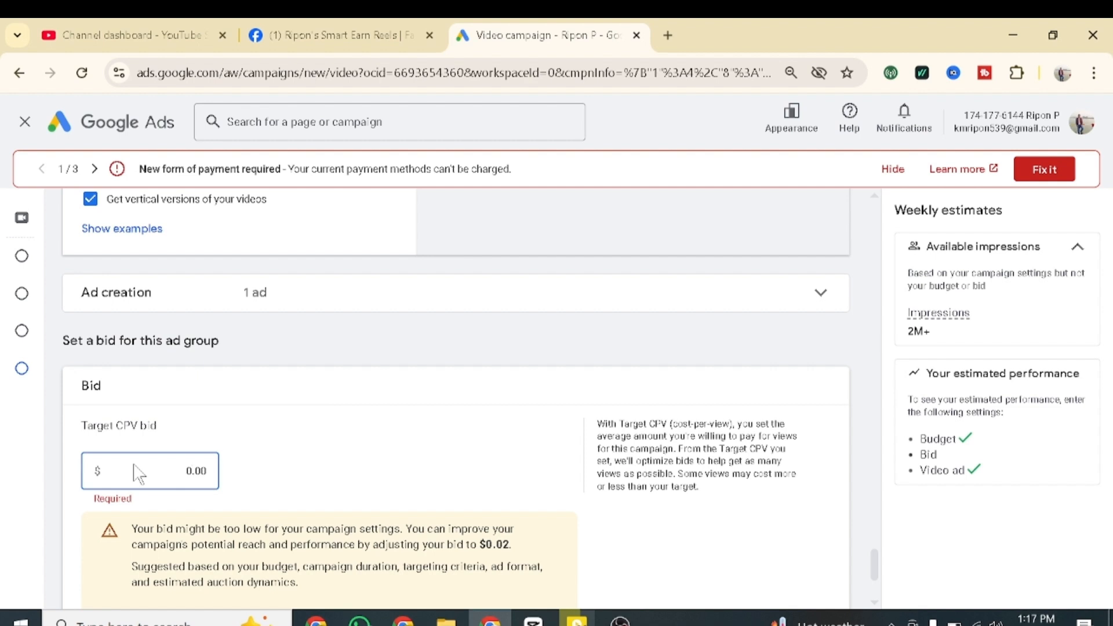
{"action": "type", "text": "3"}
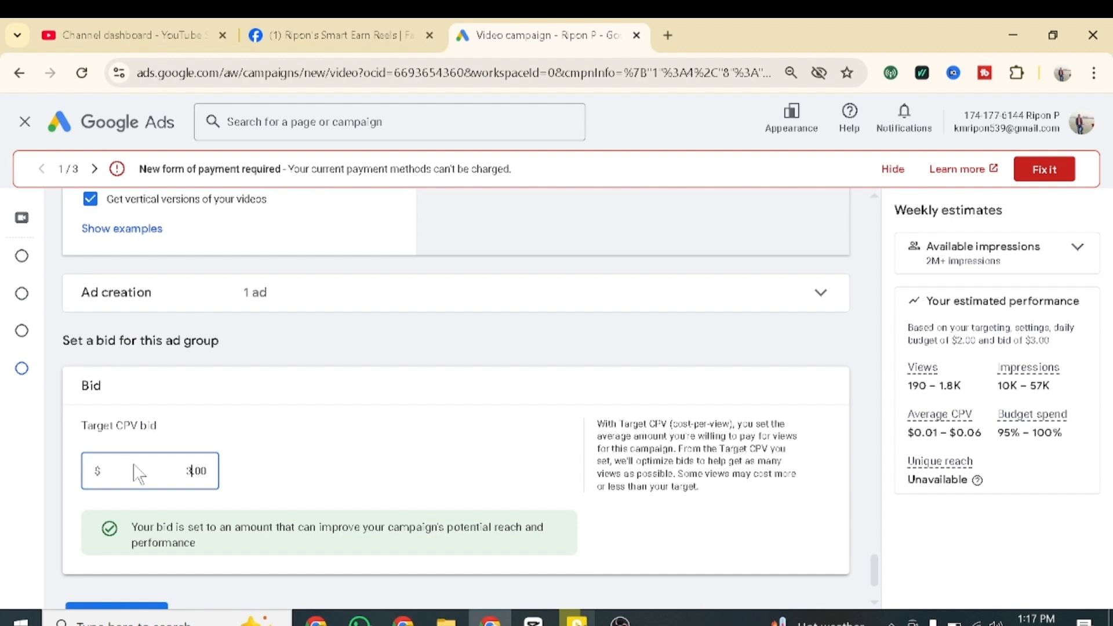
{"action": "key", "text": "BackSpace"}
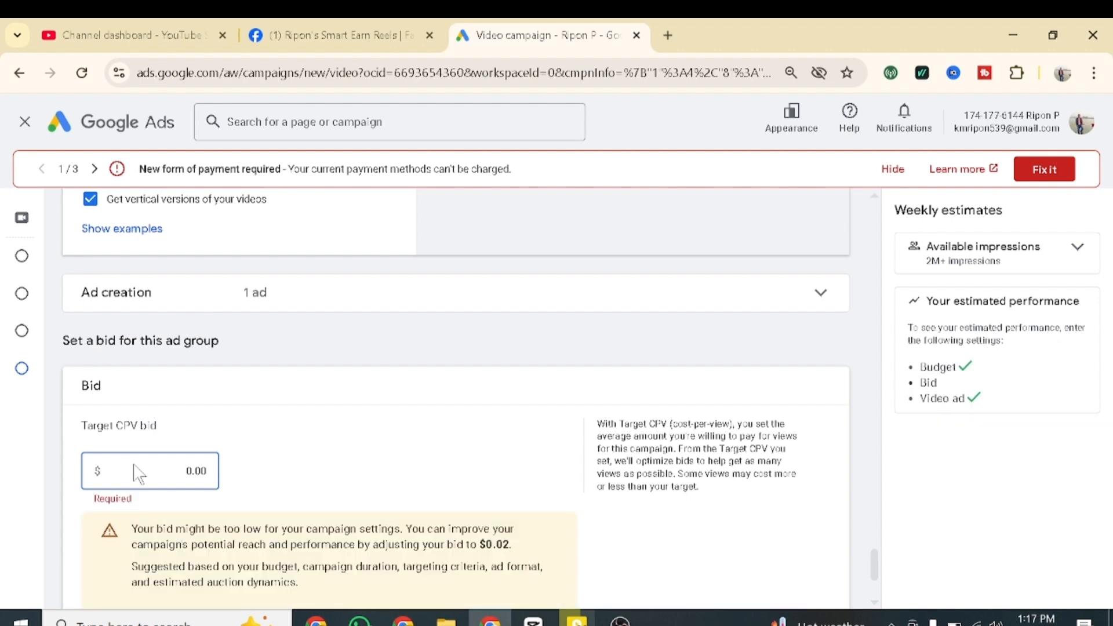
{"action": "type", "text": "3"}
{"action": "scroll", "coordinate": [430, 389], "scroll_direction": "down", "scroll_amount": 2}
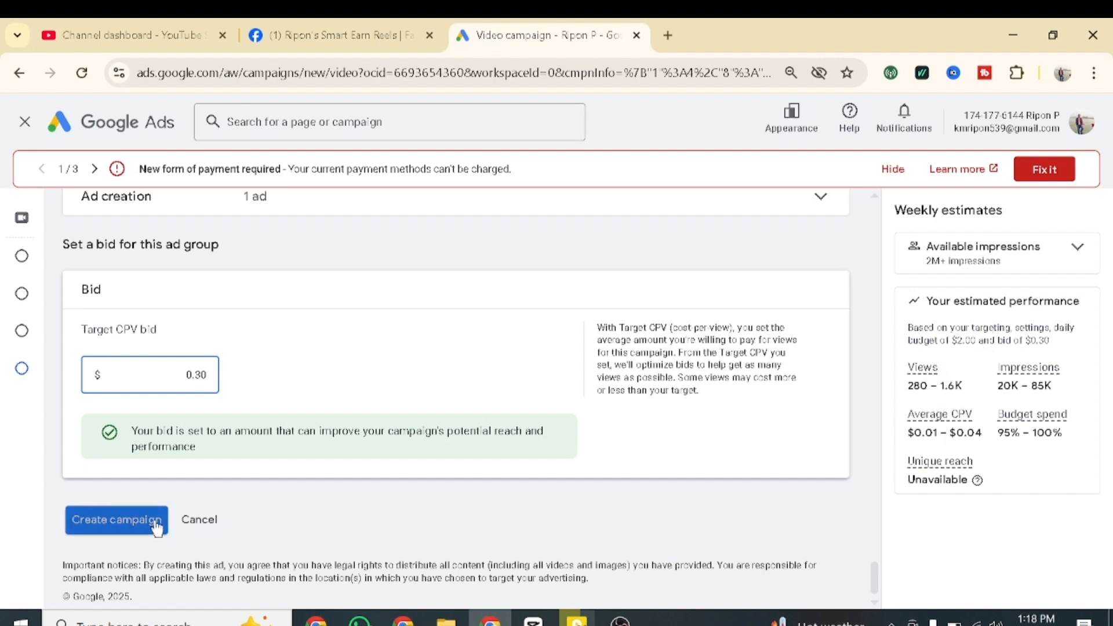
{"action": "left_click", "coordinate": [120, 522]}
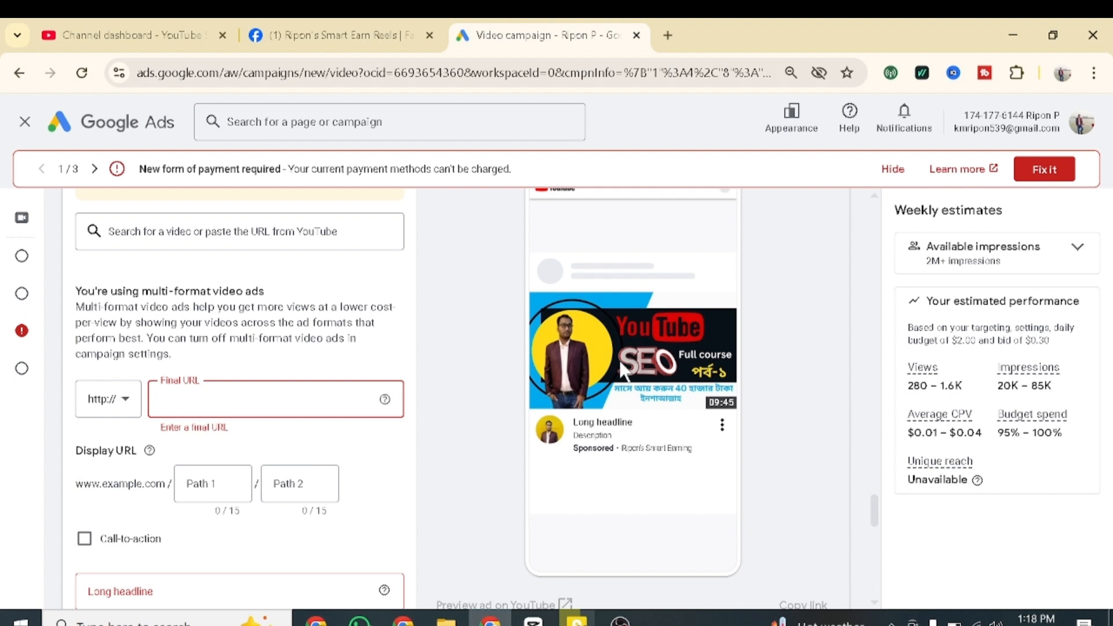
Paste the copied YouTube video link as the ad's final URL and switch the in-feed ad preview to the computer view.
{"action": "right_click", "coordinate": [190, 398]}
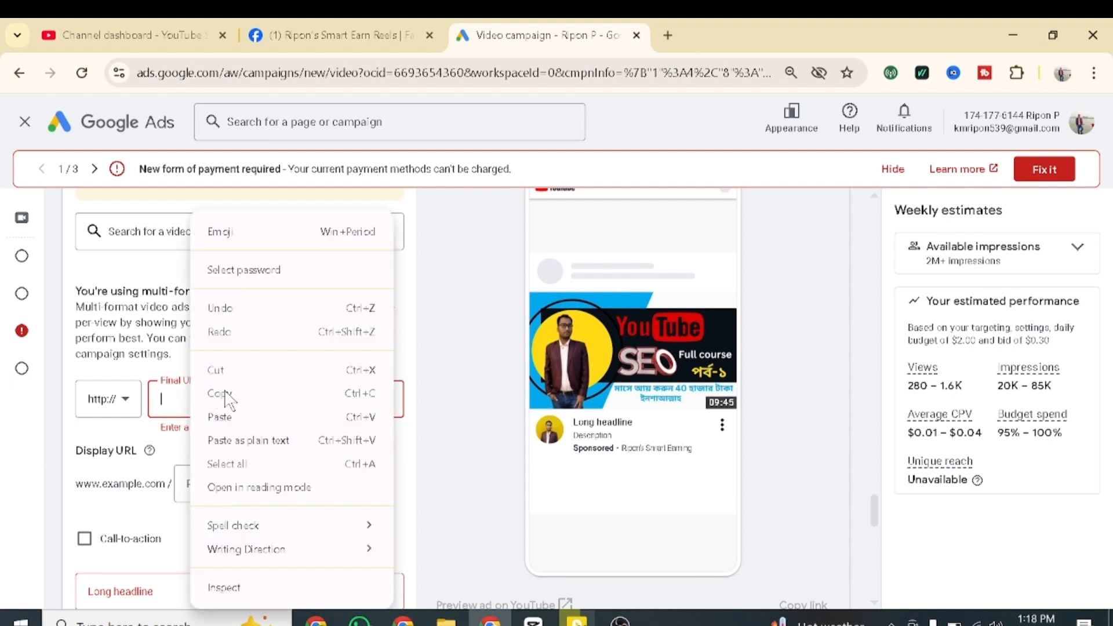
{"action": "left_click", "coordinate": [227, 417]}
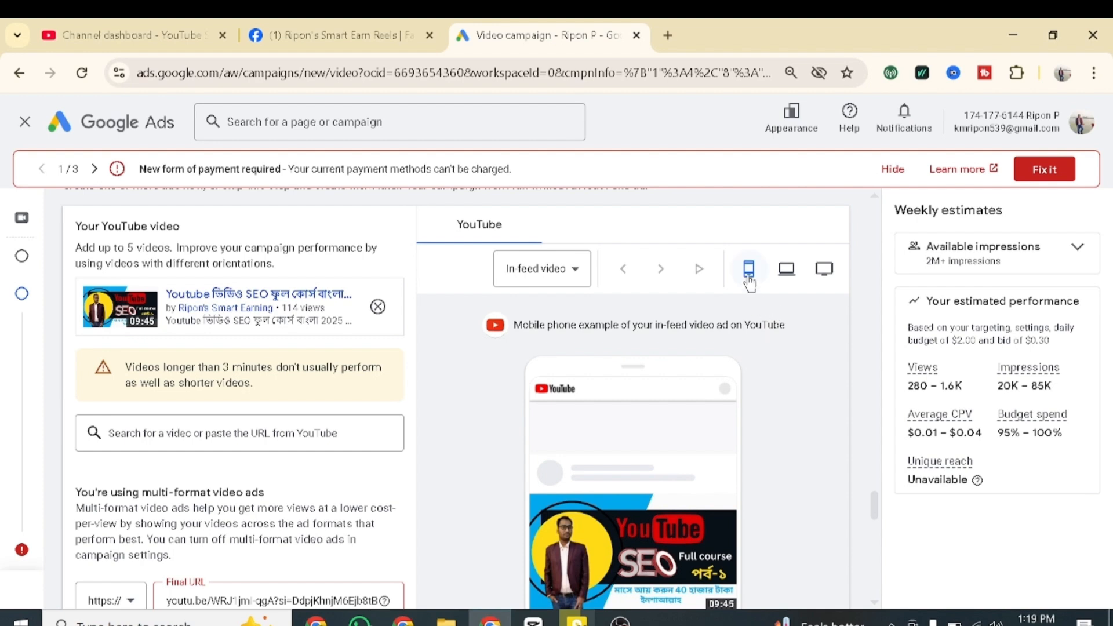
{"action": "left_click", "coordinate": [787, 272]}
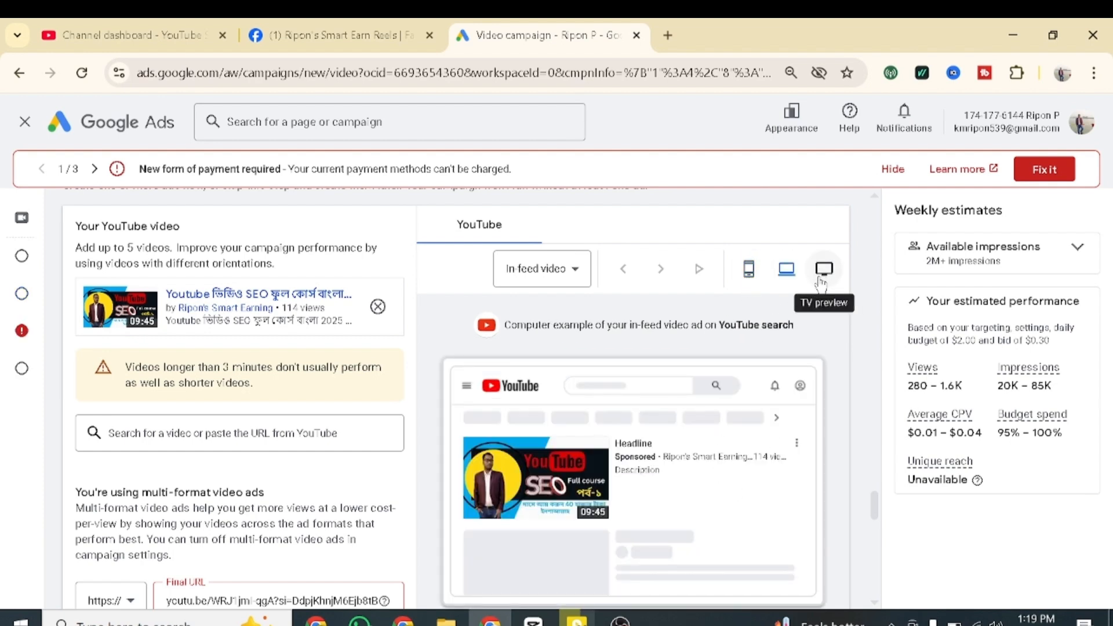
Preview the ad in the TV view, and copy the video title "Youtube ভিডিও SEO ফুল কোর্স বাংলা 2025" from YouTube into the ad's long headline.
{"action": "left_click", "coordinate": [824, 269]}
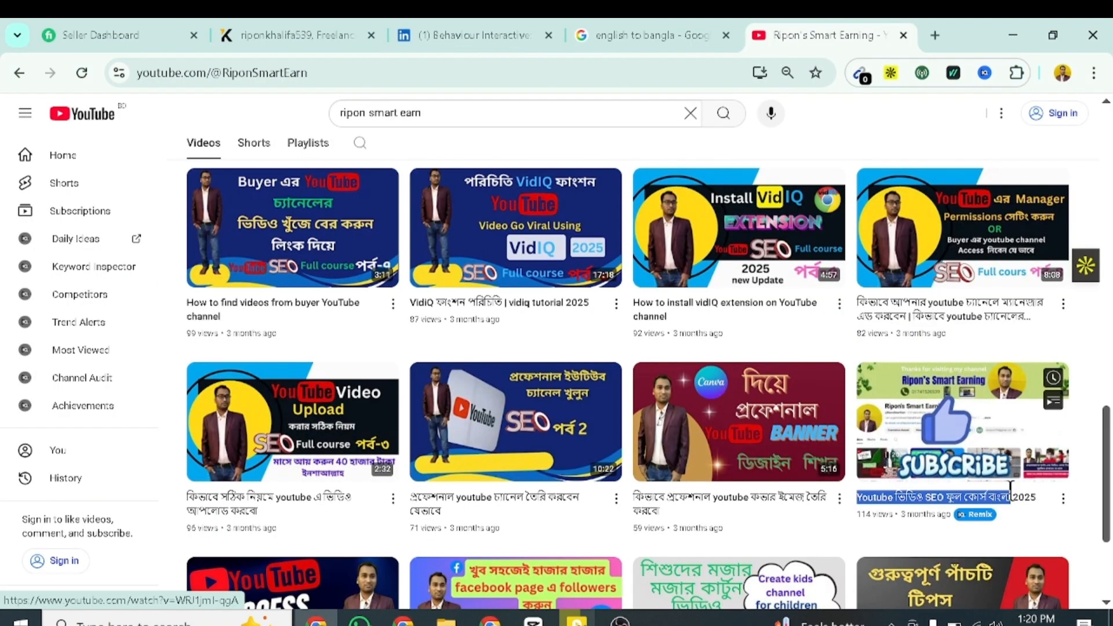
{"action": "right_click", "coordinate": [1010, 488]}
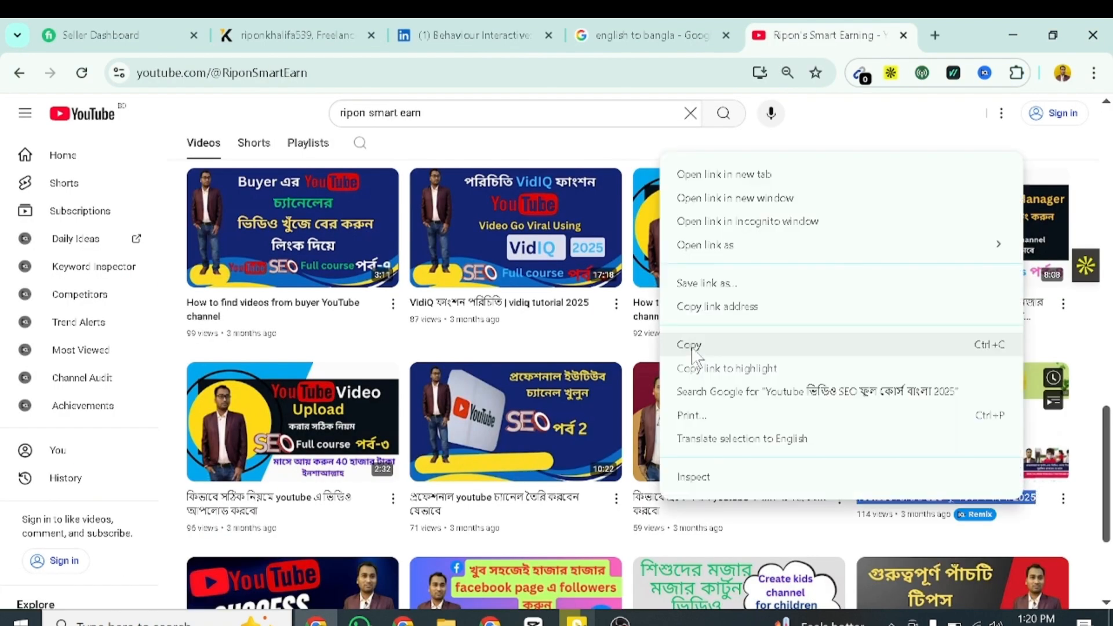
{"action": "left_click", "coordinate": [690, 343]}
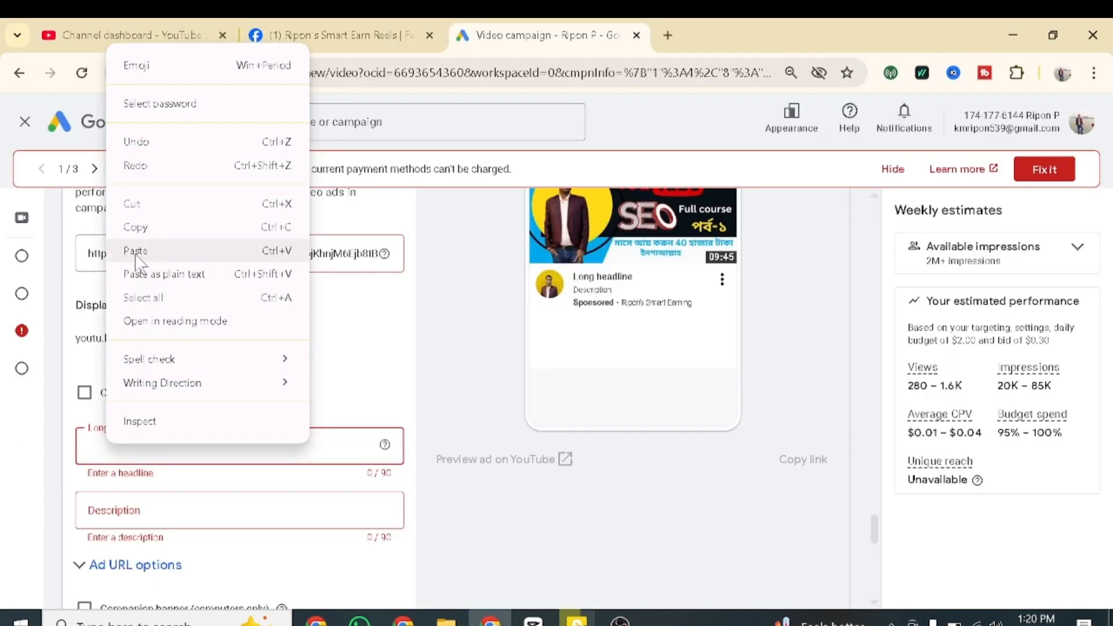
{"action": "left_click", "coordinate": [136, 255]}
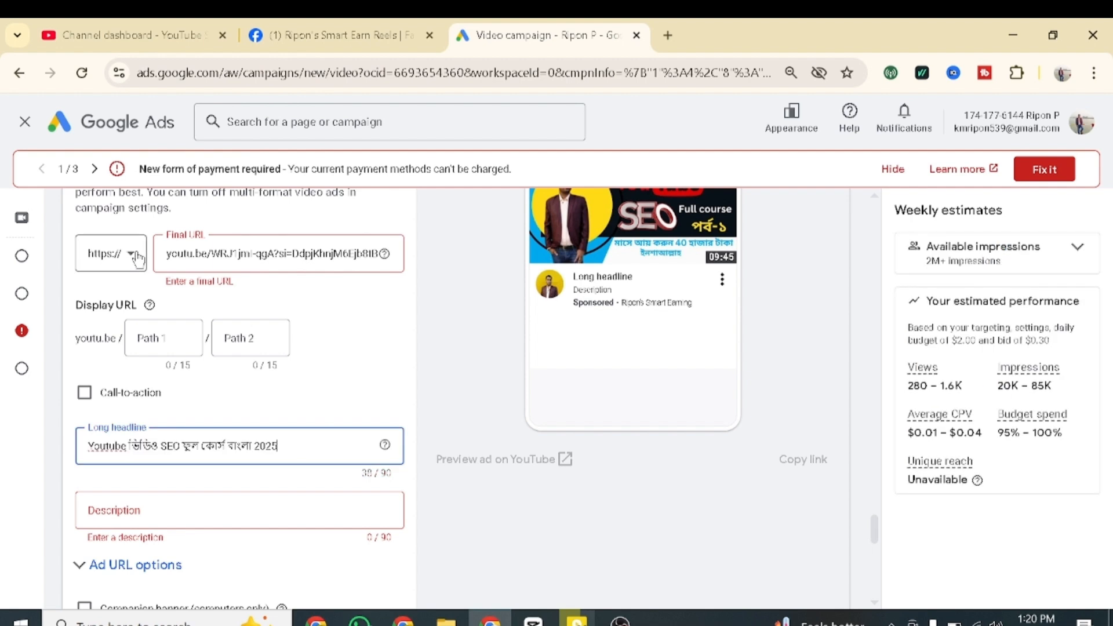
Enter "please subscribes my channel" as the description of the in-feed video ad.
{"action": "left_click", "coordinate": [125, 512]}
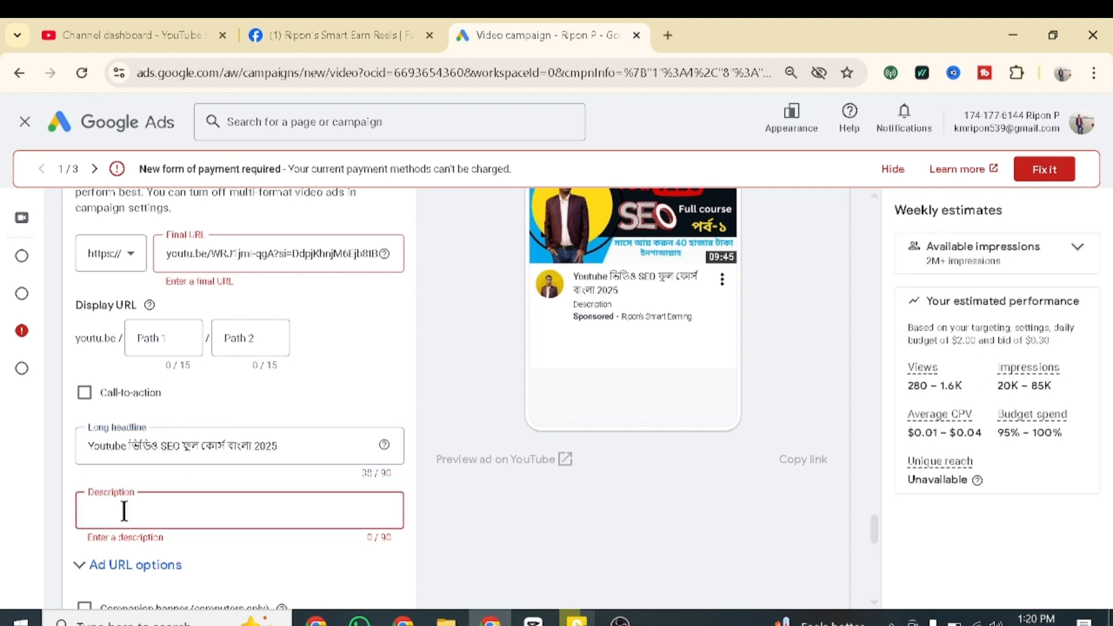
{"action": "type", "text": "please subscribes"}
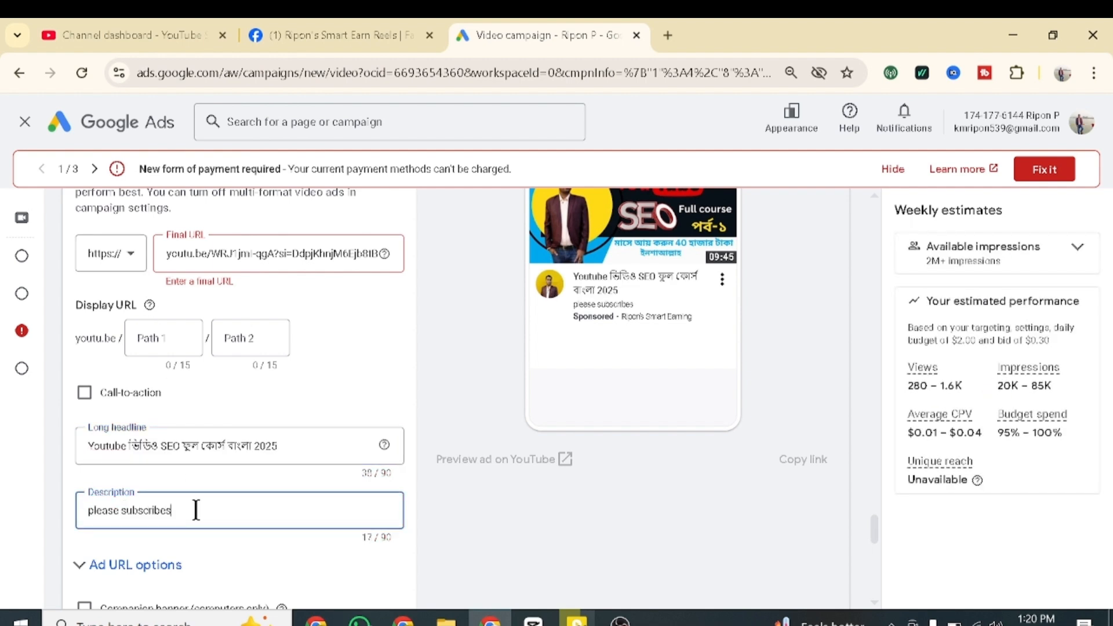
{"action": "type", "text": " my channel"}
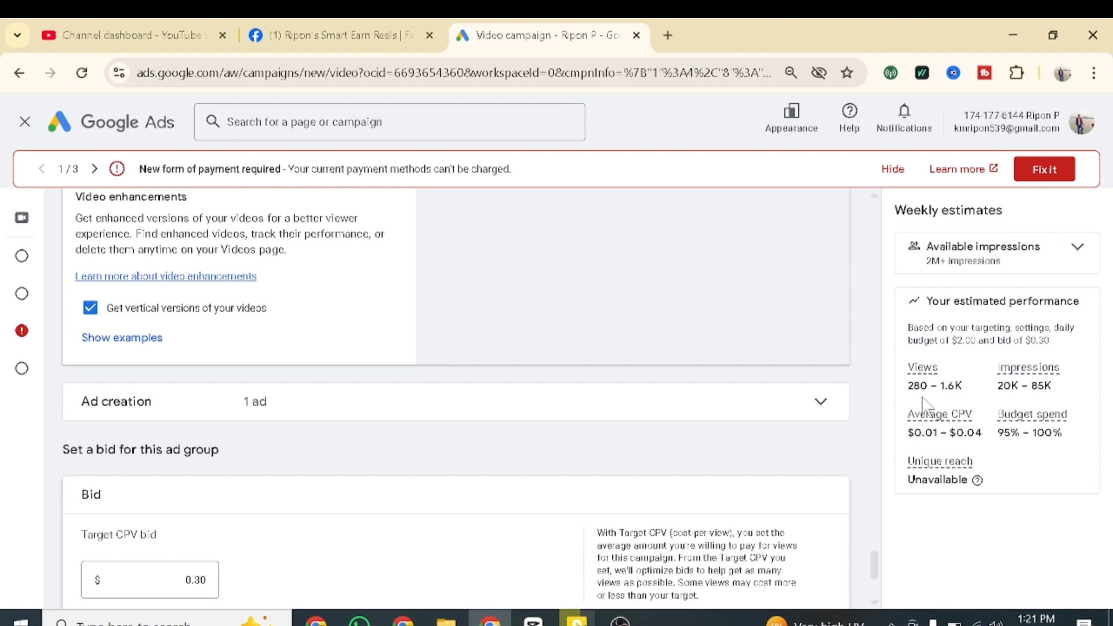
Create the campaign and check the video ad's review status in the campaign overview.
{"action": "scroll", "coordinate": [121, 522], "scroll_direction": "down", "scroll_amount": 3}
{"action": "left_click", "coordinate": [121, 522]}
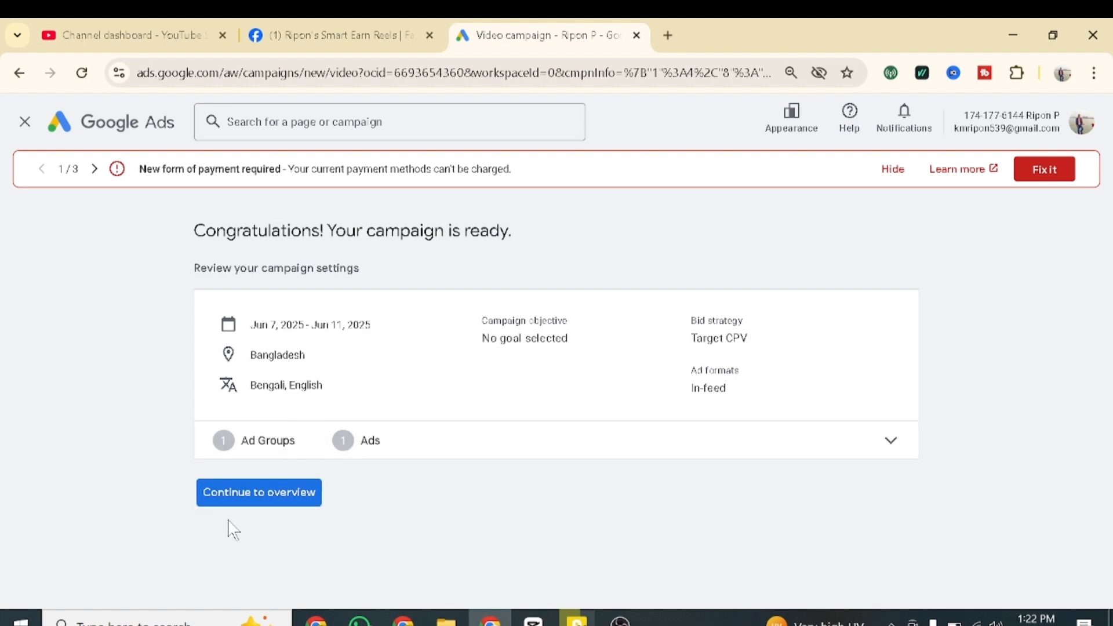
{"action": "left_click", "coordinate": [248, 496]}
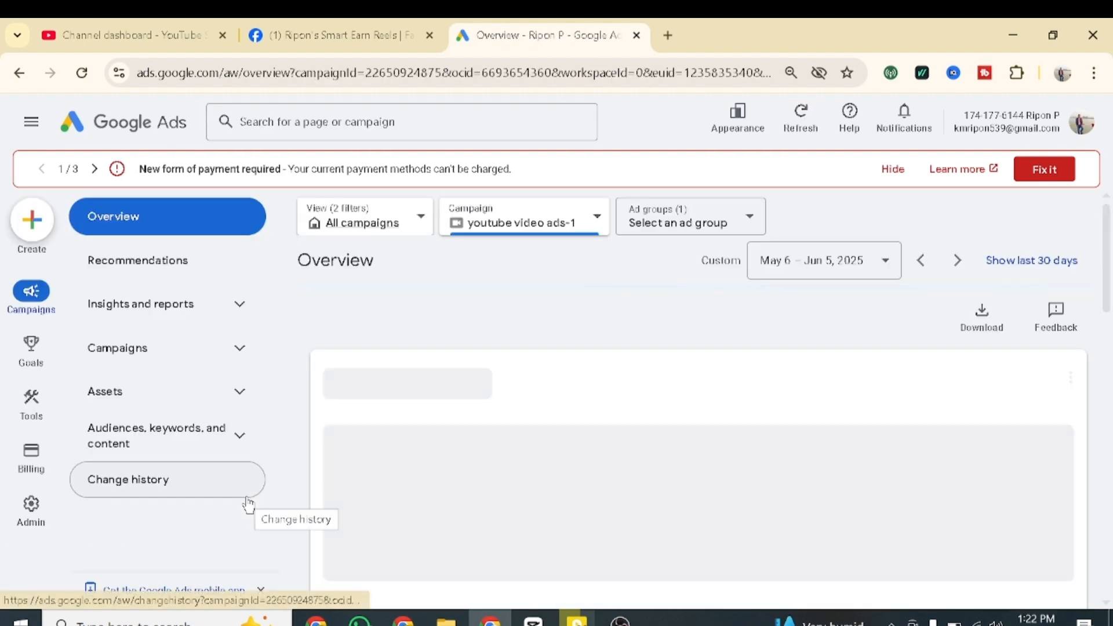
{"action": "left_click_drag", "start_coordinate": [1107, 236], "coordinate": [1112, 444]}
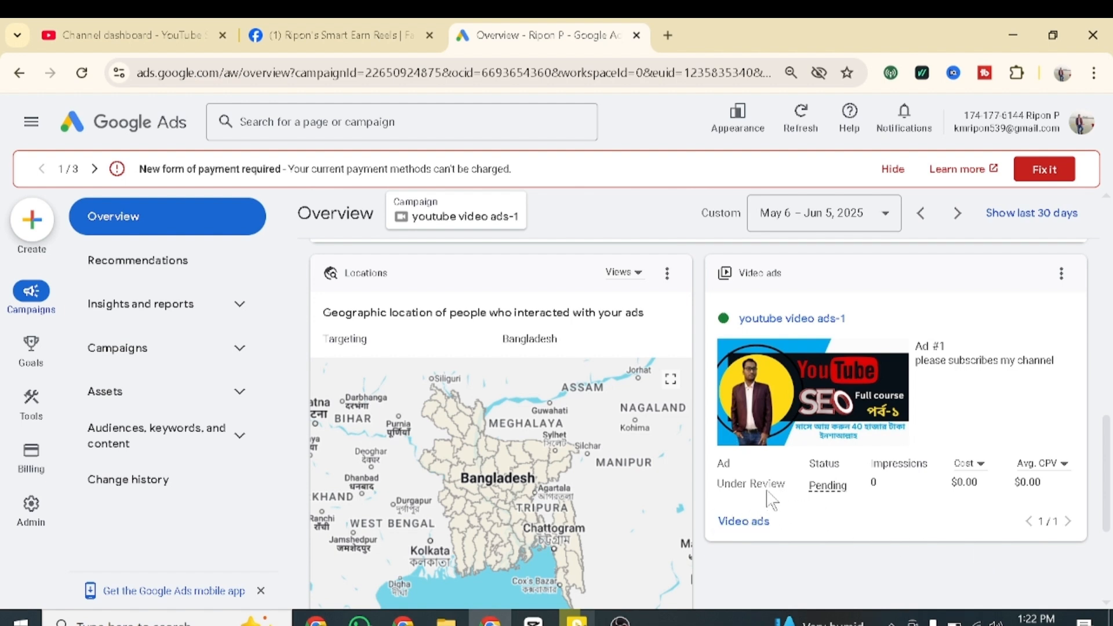
{"action": "mouse_move", "coordinate": [840, 498]}
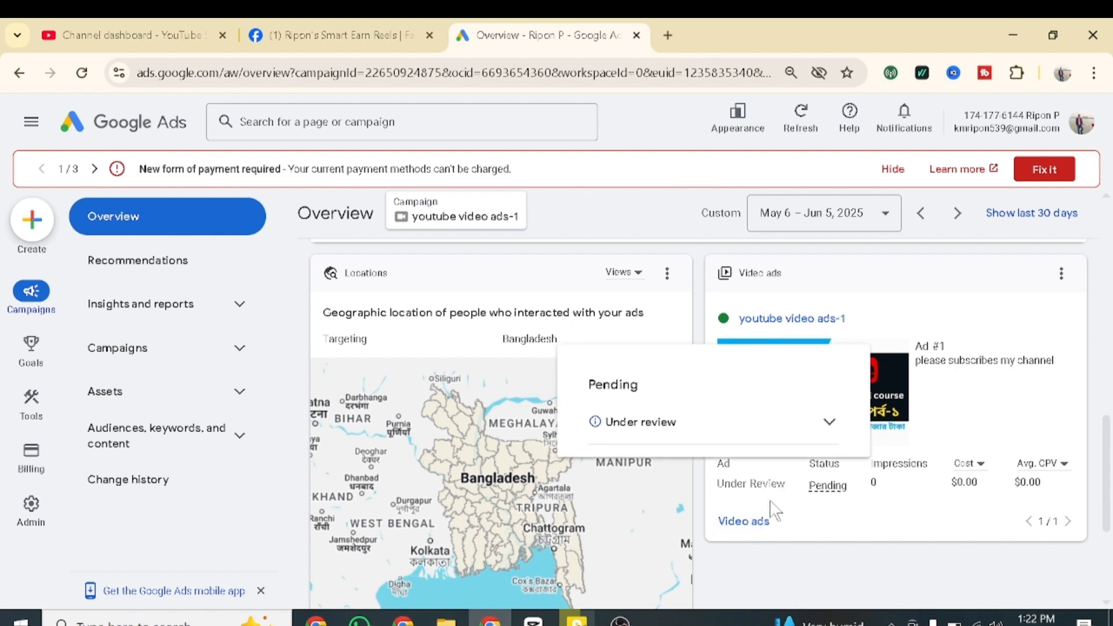